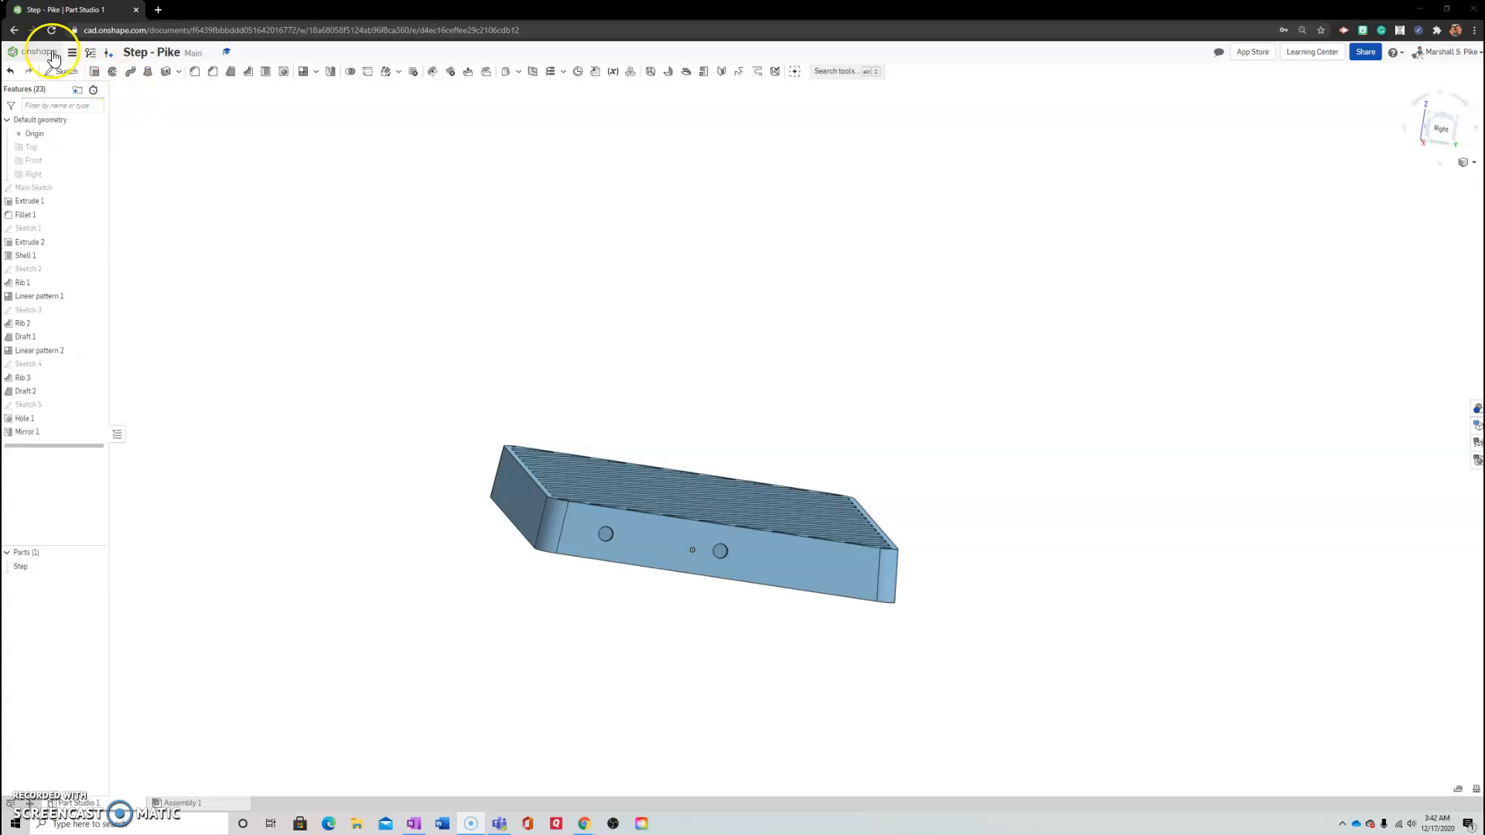
# Start a new sketch on the Right plane and view it straight on
pyautogui.click(62, 71)
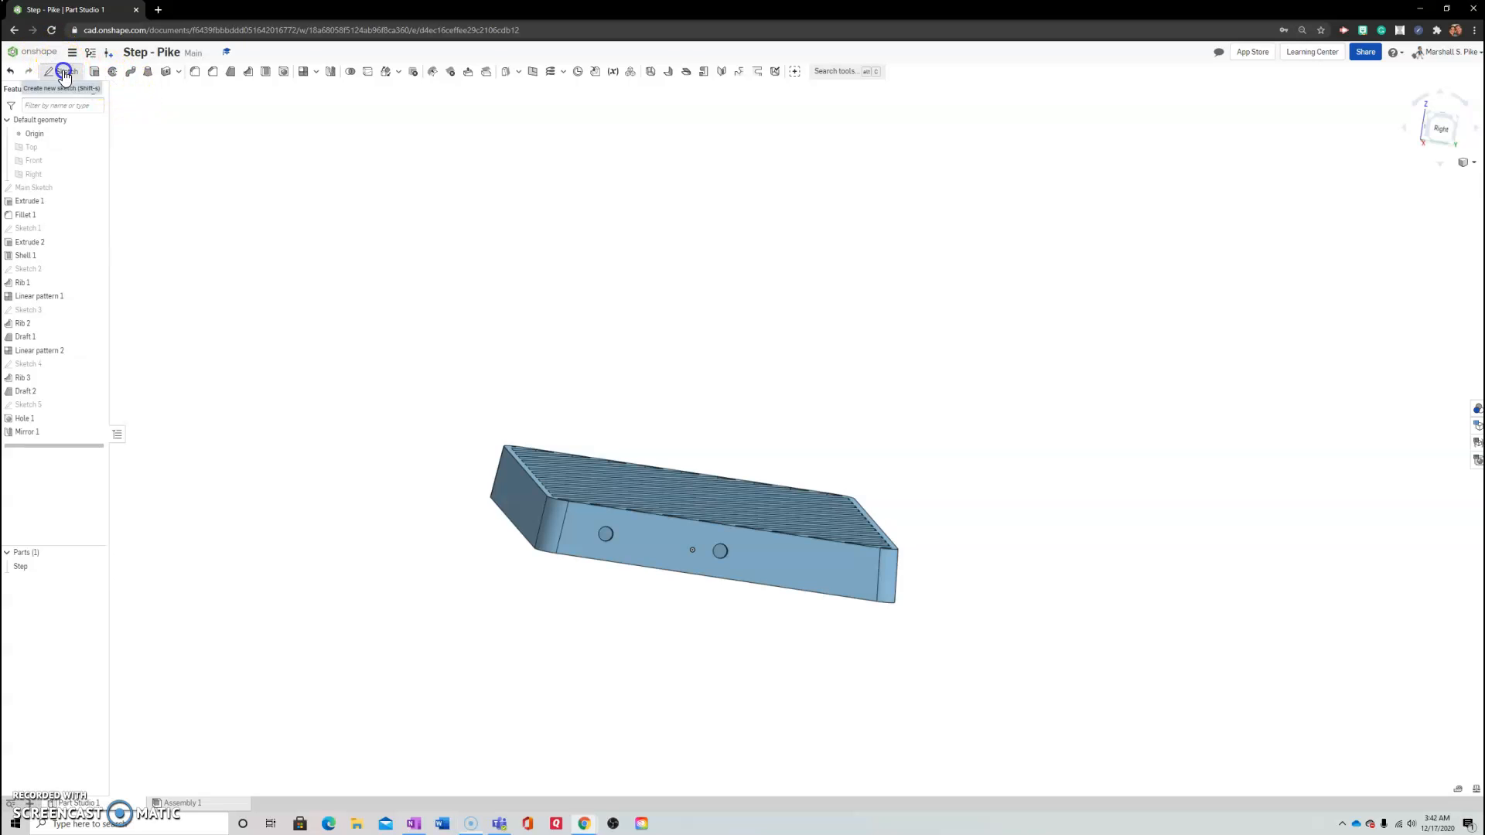
pyautogui.click(30, 176)
pyautogui.press('n')
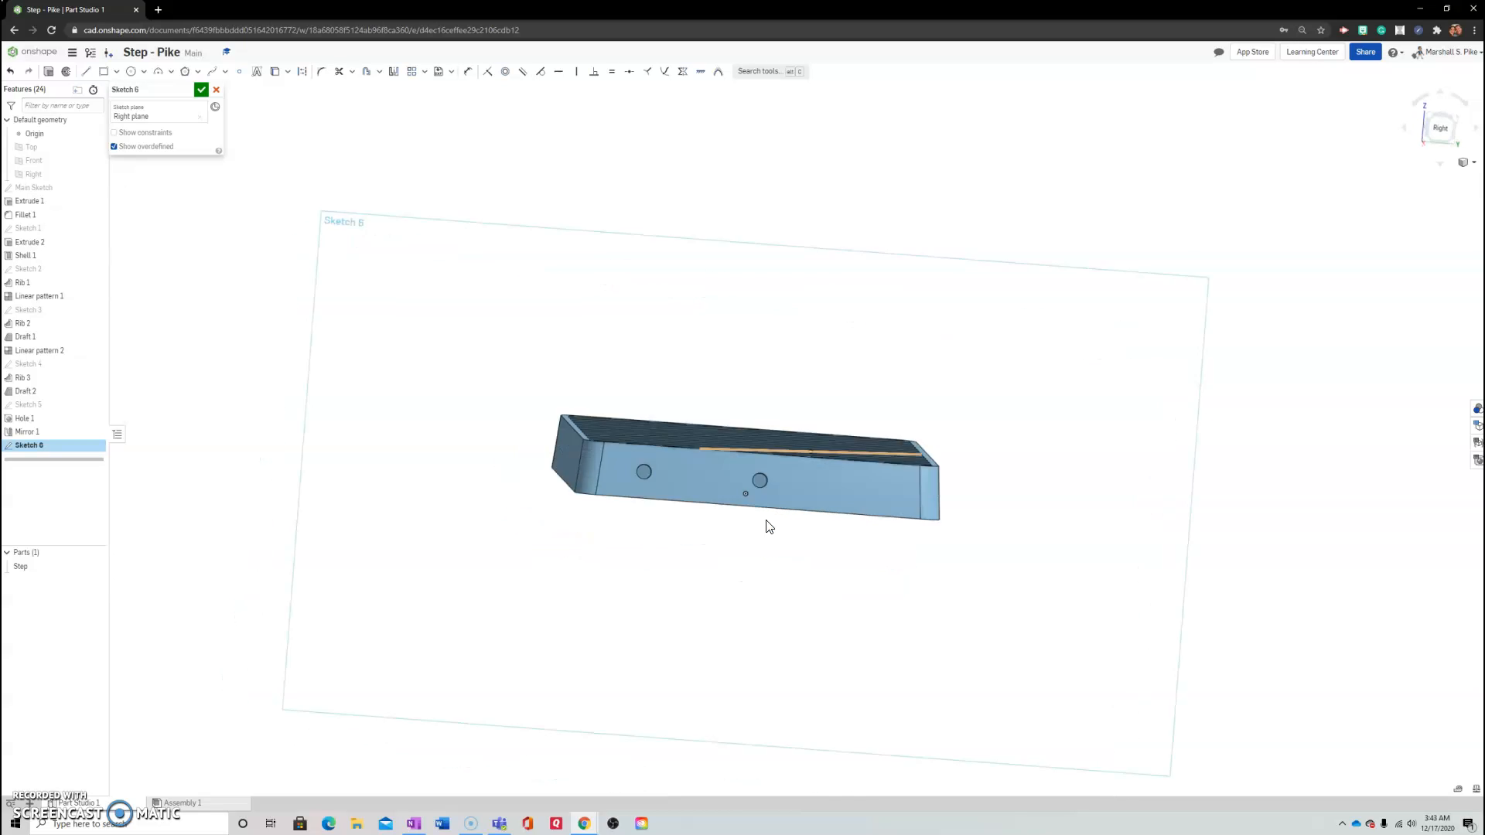
pyautogui.click(873, 447)
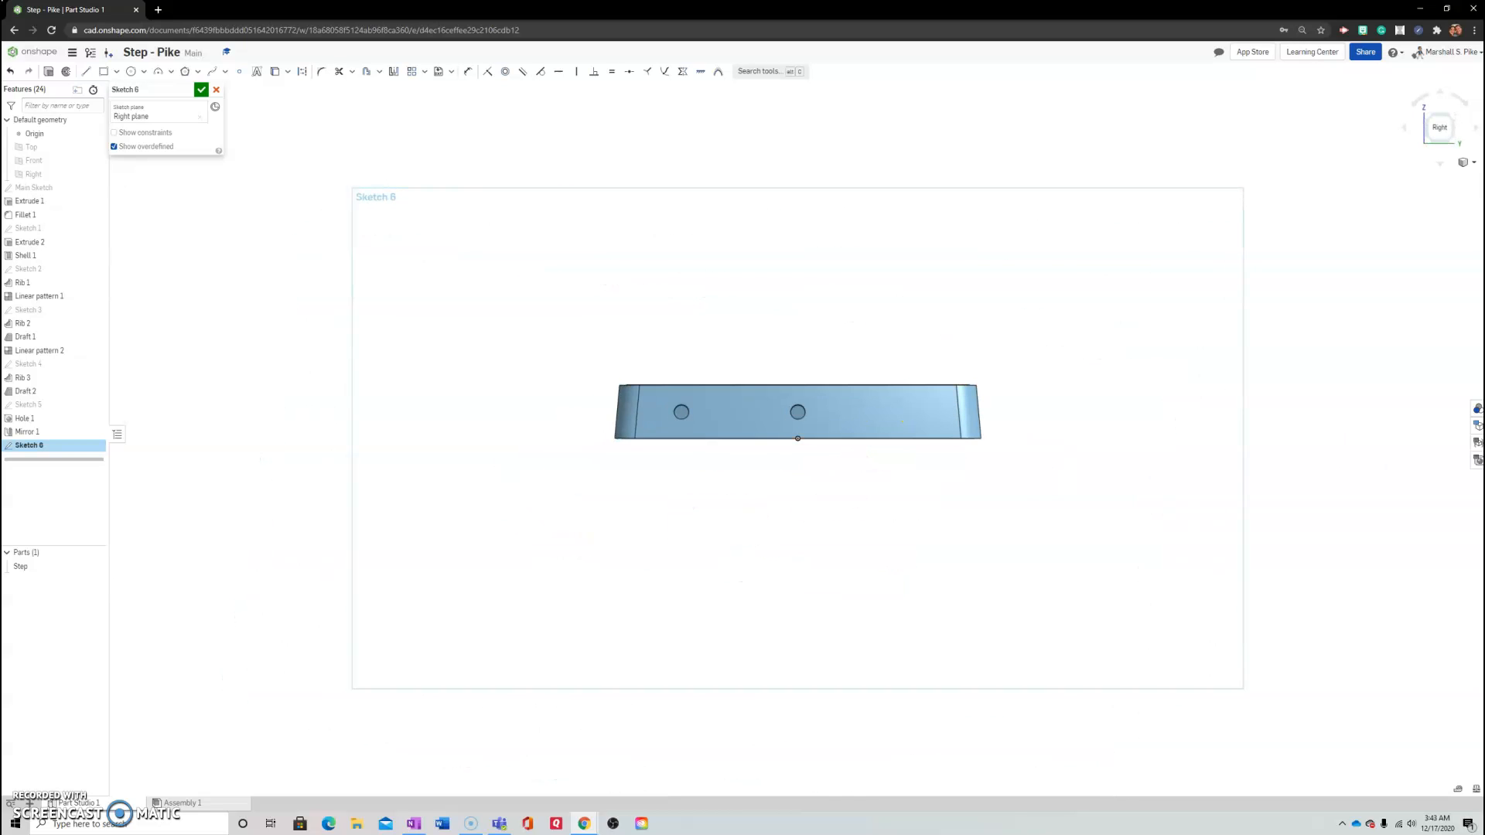
pyautogui.scroll(3, 1093, 461)
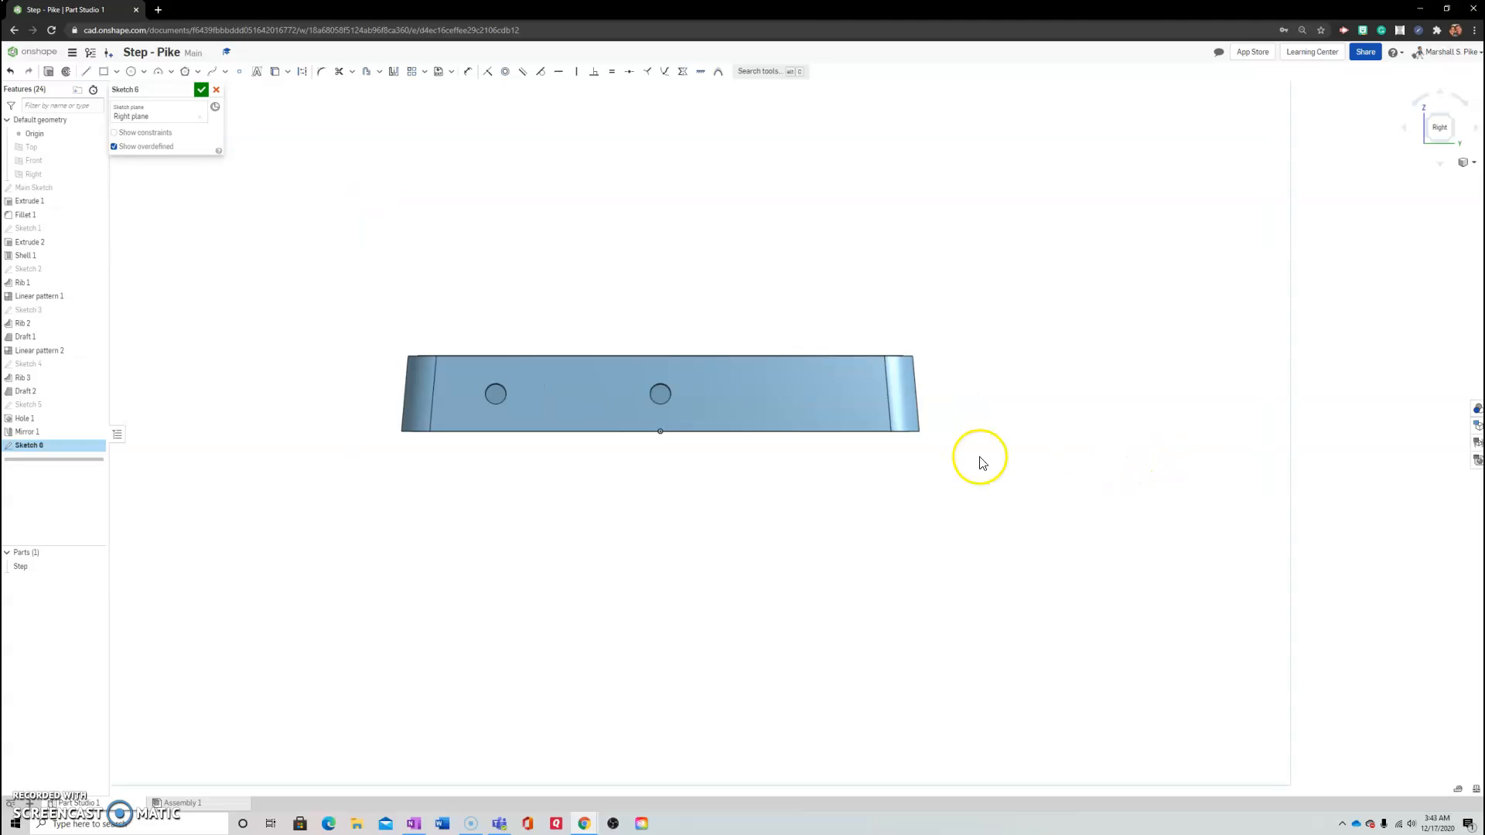
pyautogui.scroll(1, 639, 459)
pyautogui.scroll(2, 391, 461)
pyautogui.scroll(-1, 624, 472)
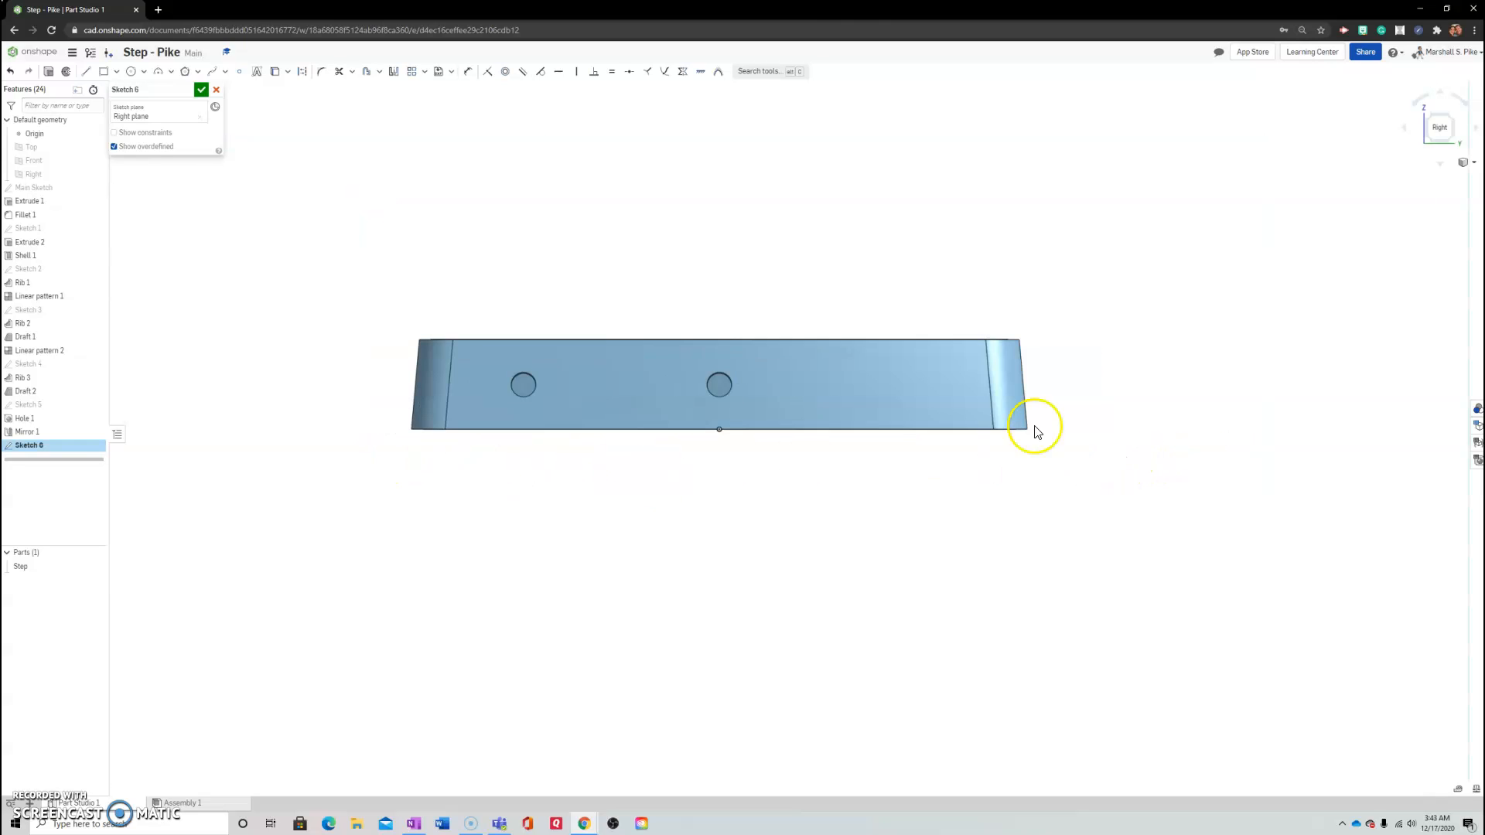
# Display the step model with hidden edges visible
pyautogui.click(1473, 164)
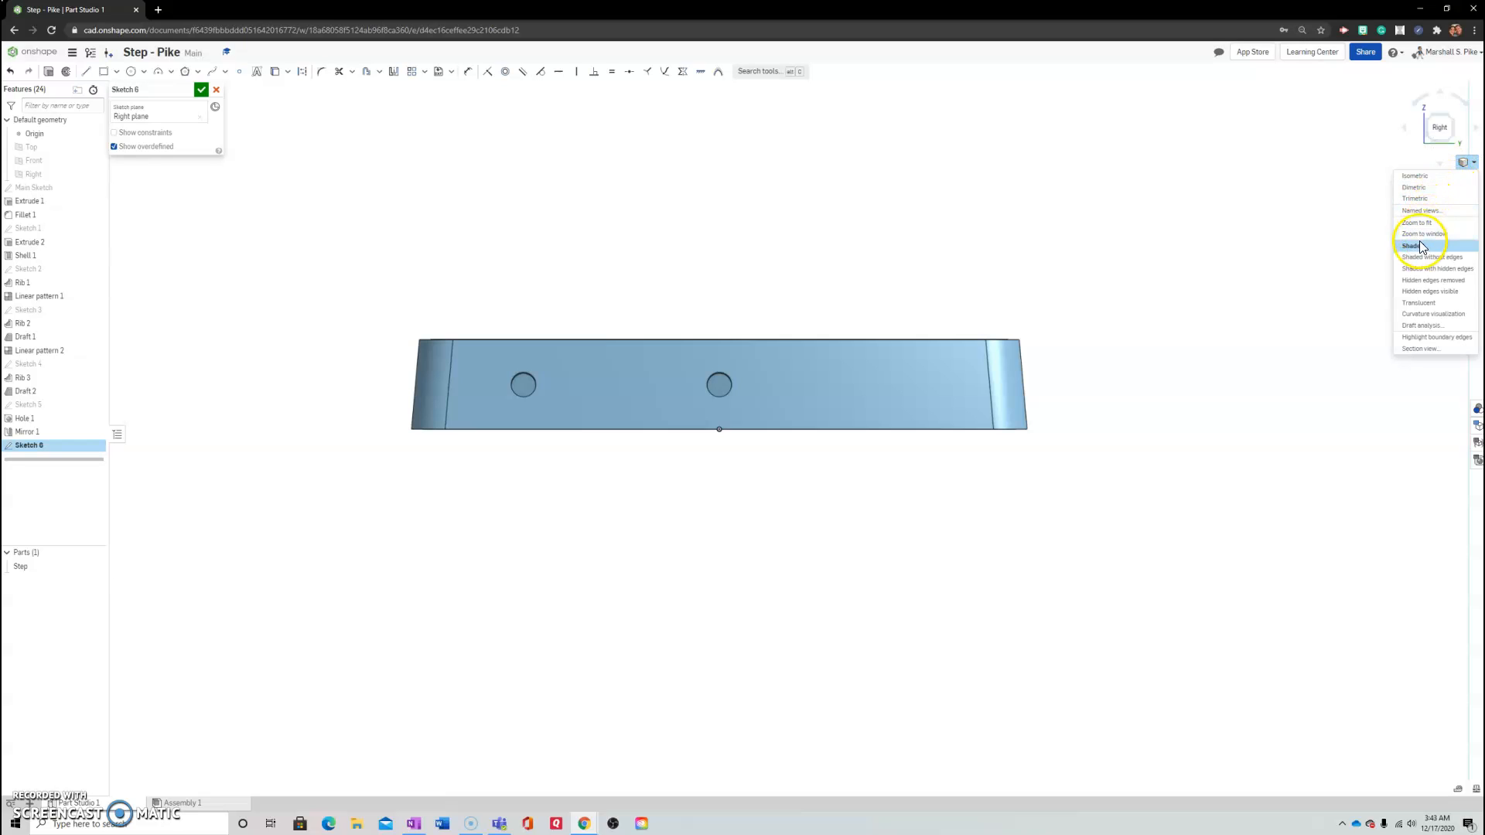
pyautogui.click(1432, 291)
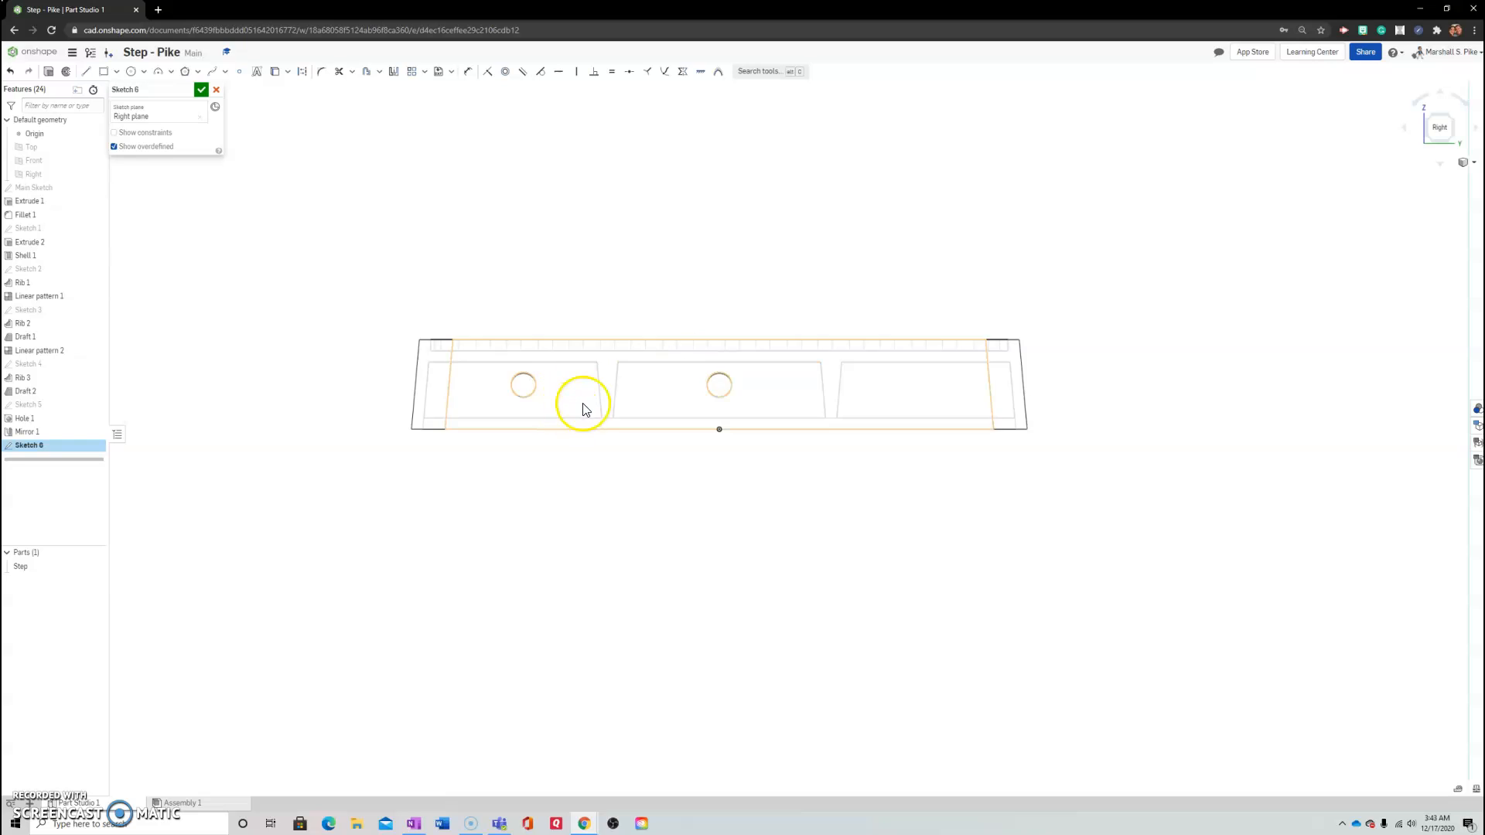
pyautogui.scroll(3, 854, 404)
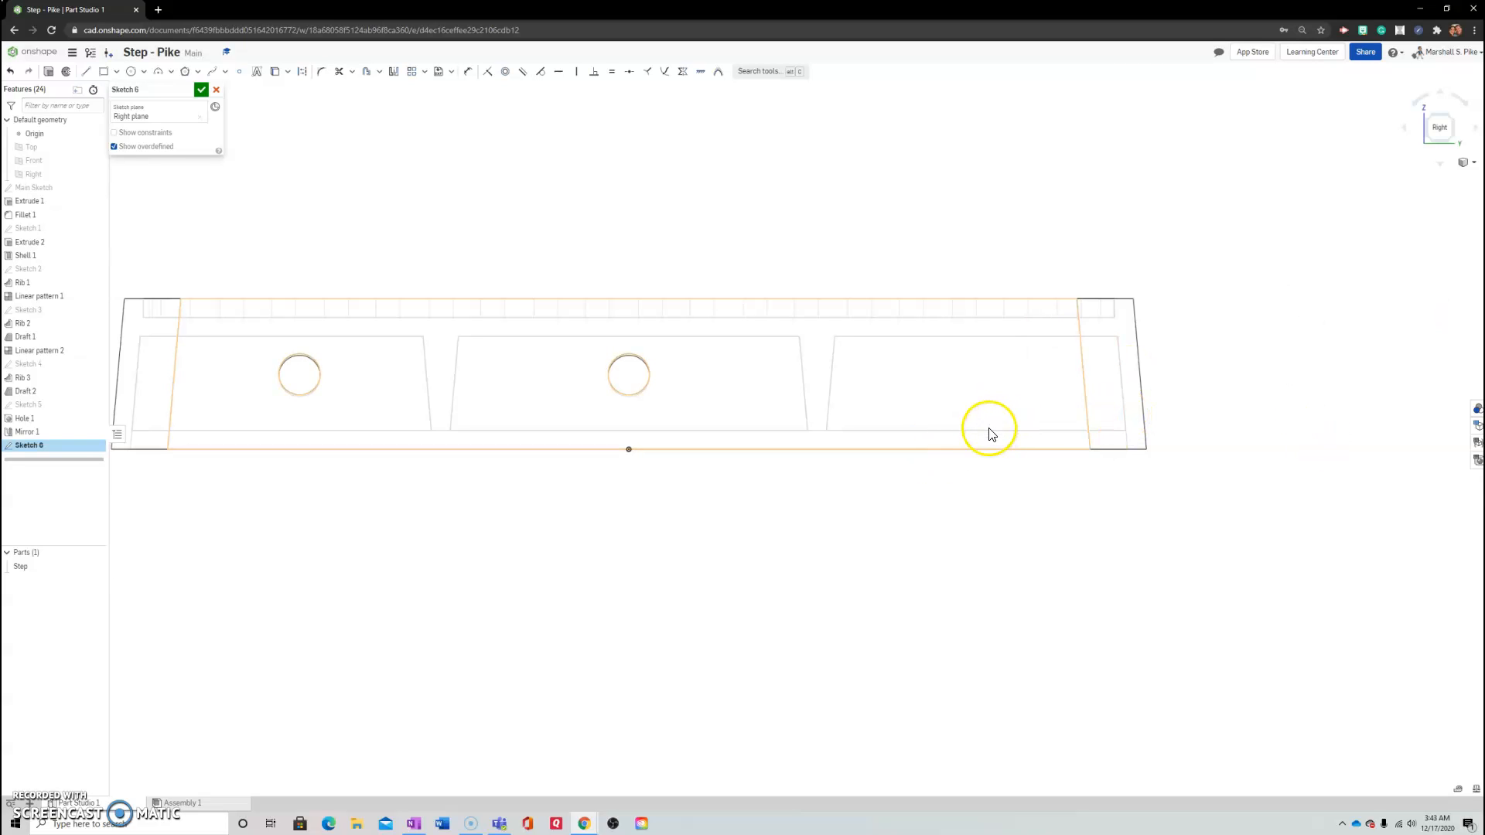
# Sketch two separate vertical lines, each about 14.3 mm tall, up from the part's bottom edge within the rightmost rib bay
pyautogui.press('l')
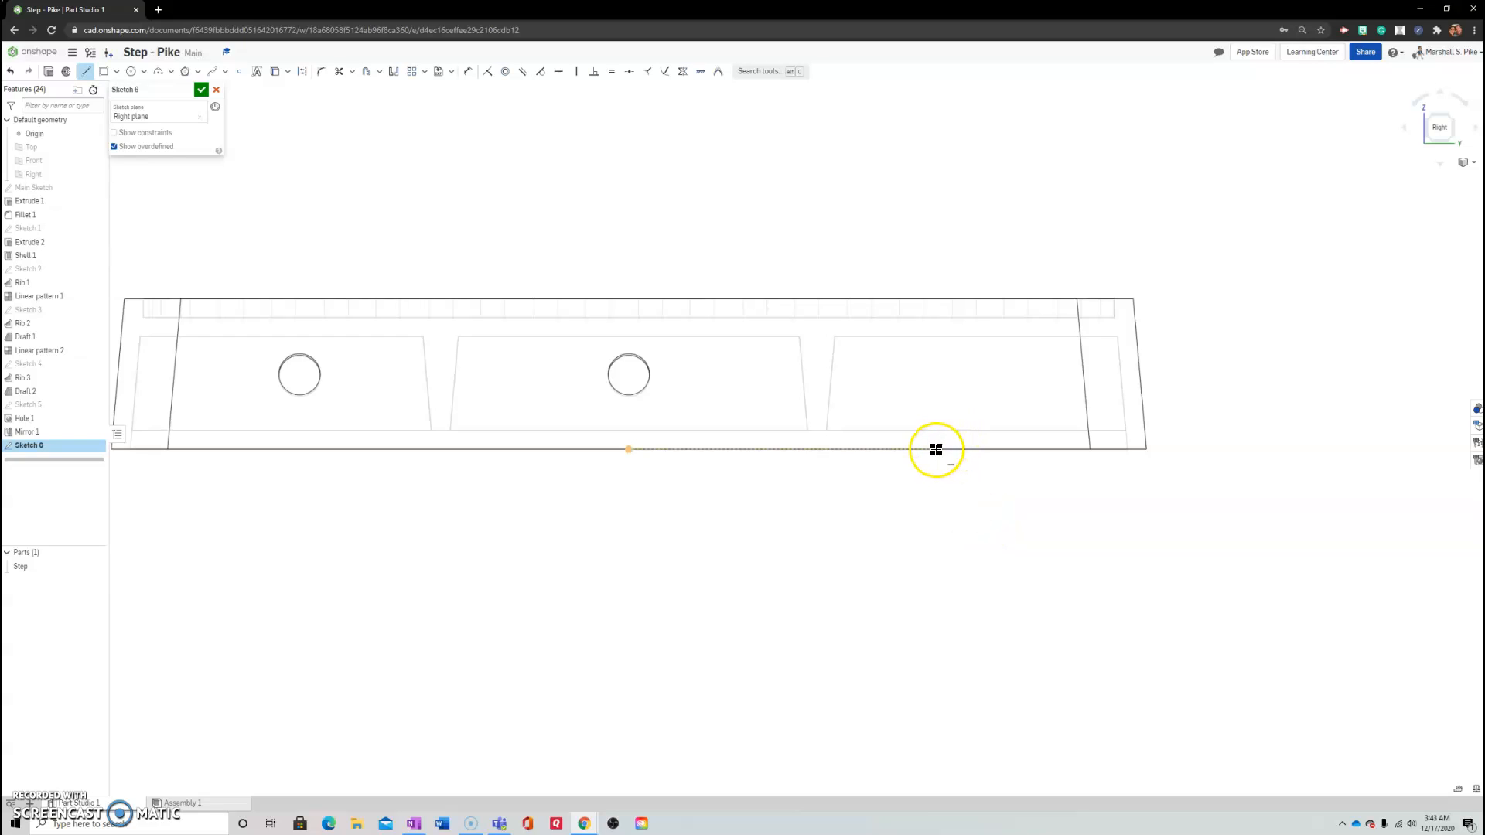
pyautogui.moveTo(932, 450); pyautogui.dragTo(930, 398)
pyautogui.rightClick(1023, 400)
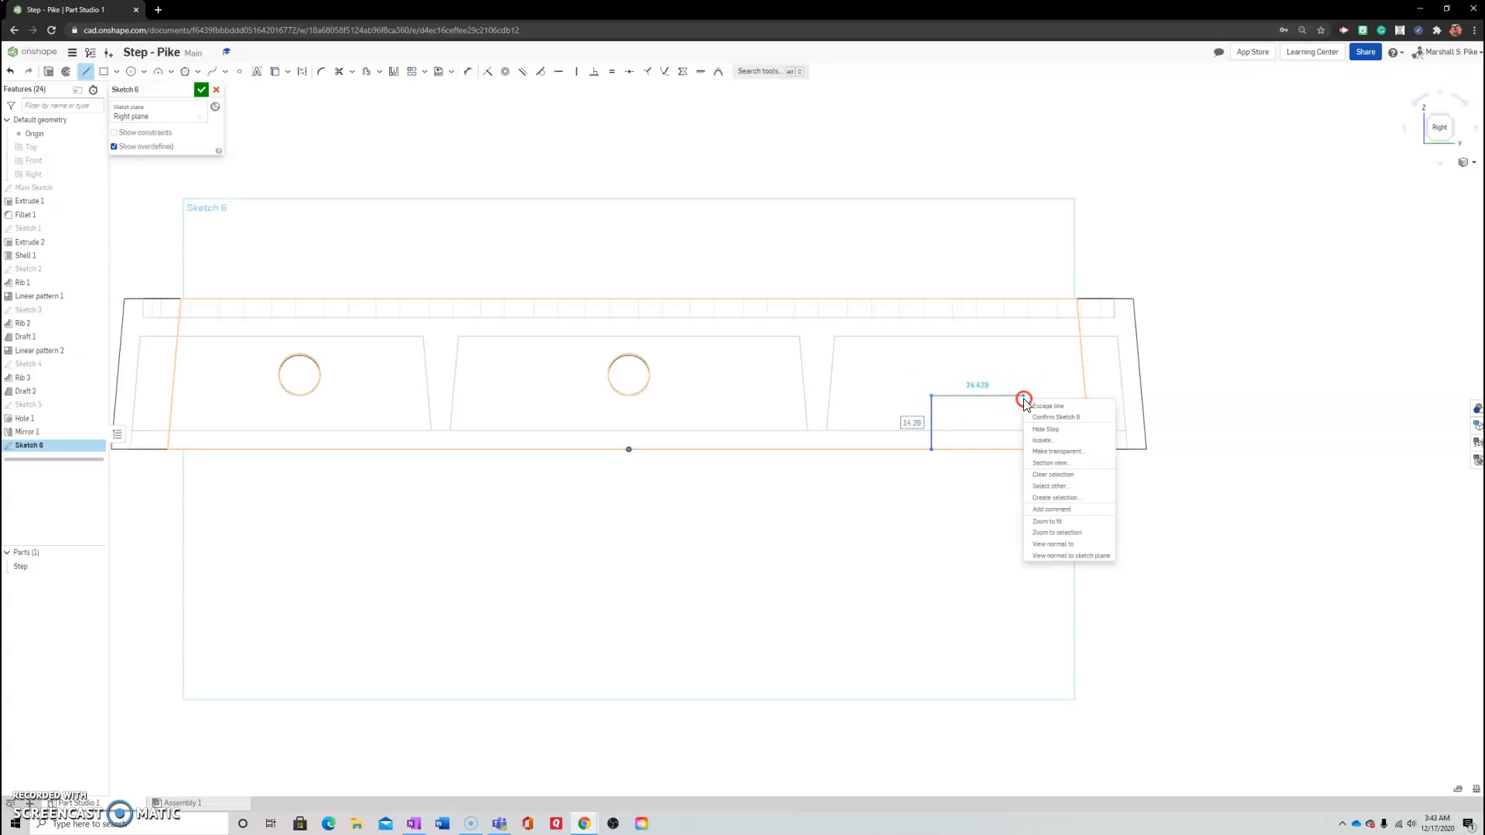
pyautogui.click(1037, 409)
pyautogui.moveTo(1036, 431)
pyautogui.mouseDown()
pyautogui.moveTo(981, 480)
pyautogui.moveTo(1030, 456)
pyautogui.moveTo(1031, 398)
pyautogui.moveTo(933, 397)
pyautogui.moveTo(1032, 397)
pyautogui.mouseUp()
pyautogui.rightClick(1067, 402)
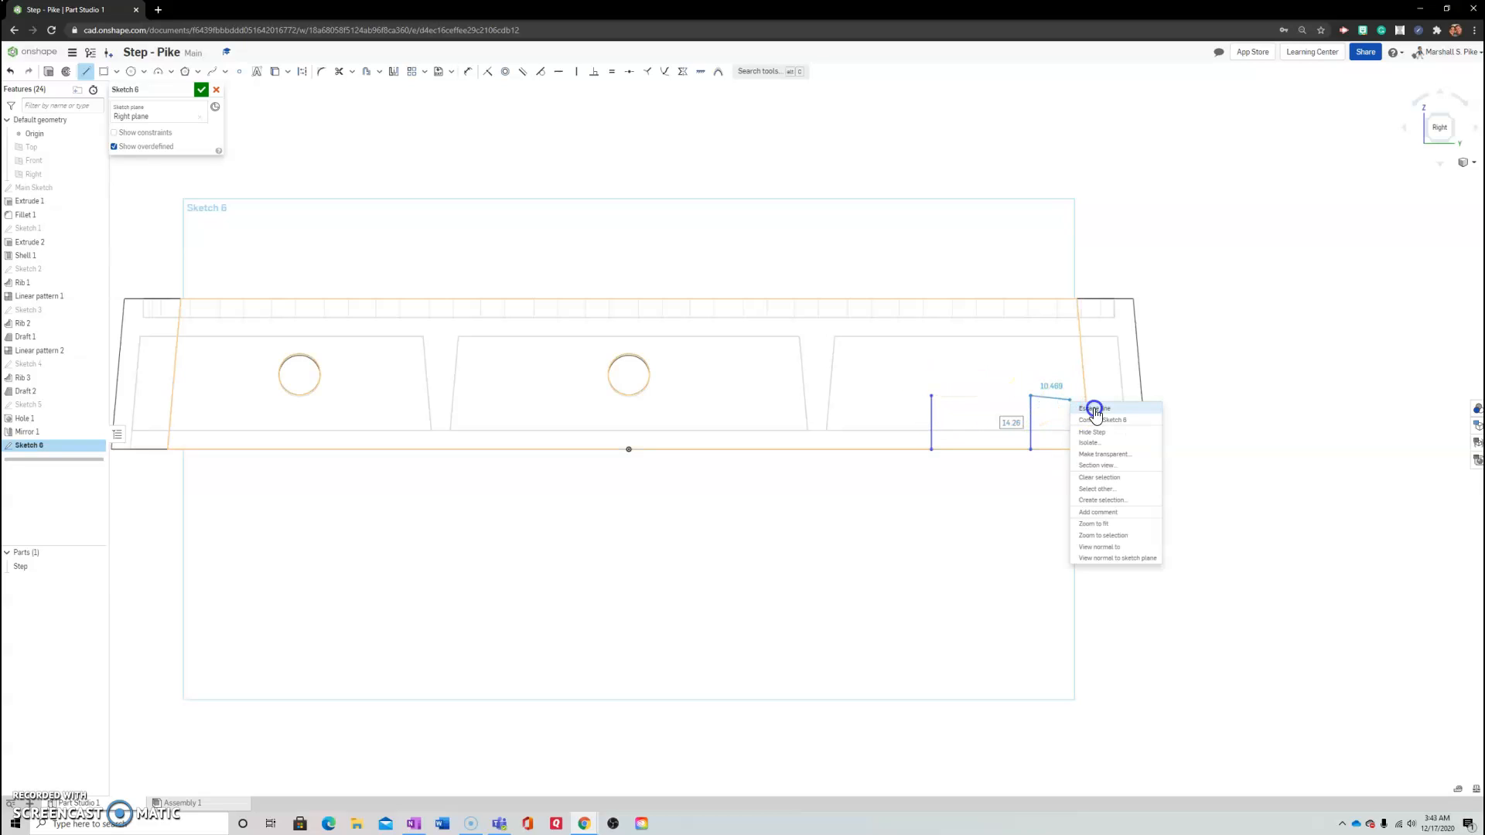
pyautogui.press('Escape')
# Join the upper ends of the two vertical lines with a tangent arc of about 13.2 mm radius, forming an arch
pyautogui.press('a')
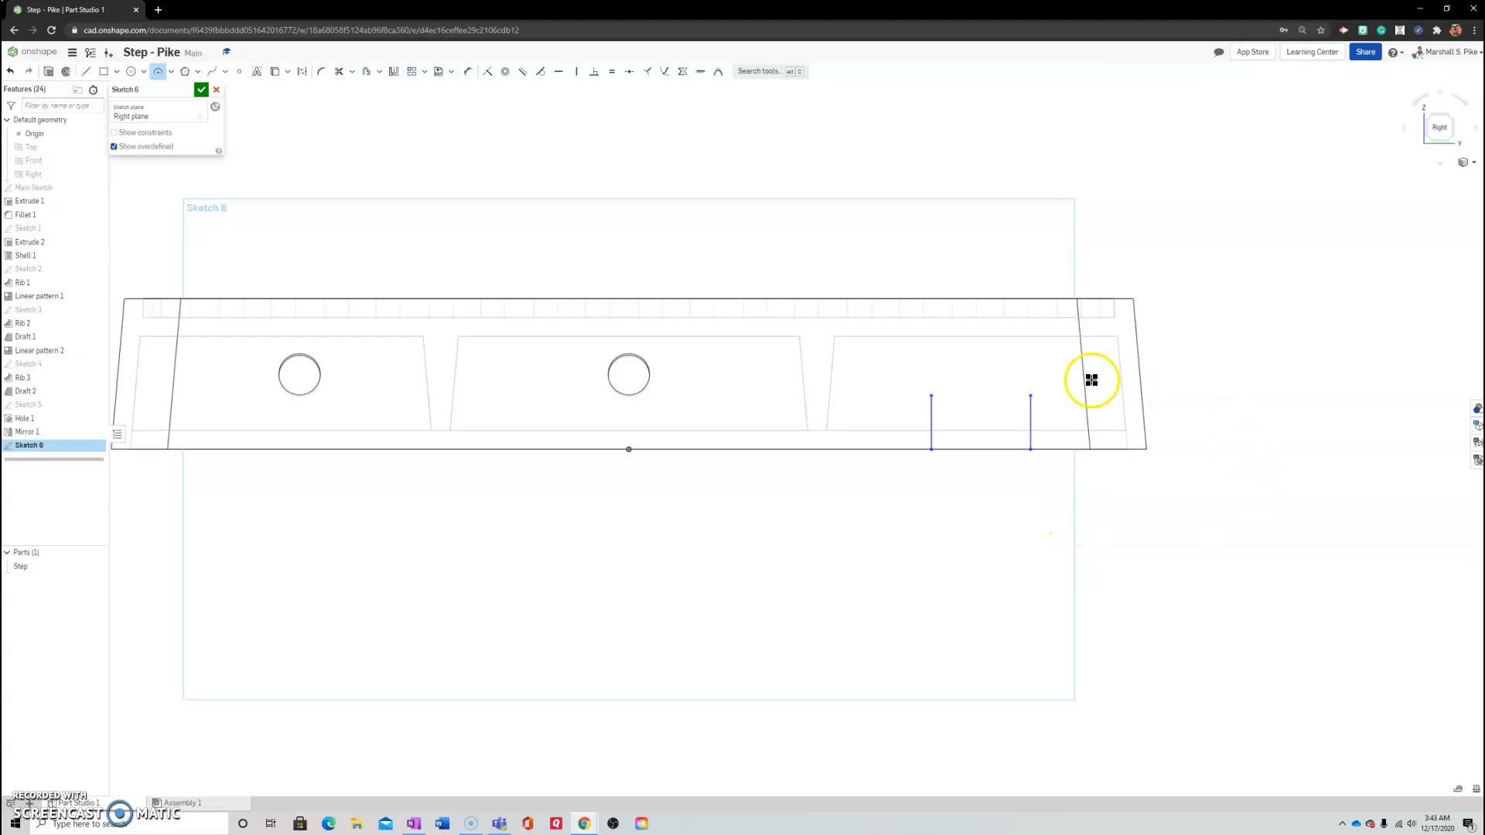
pyautogui.click(932, 394)
pyautogui.click(1030, 396)
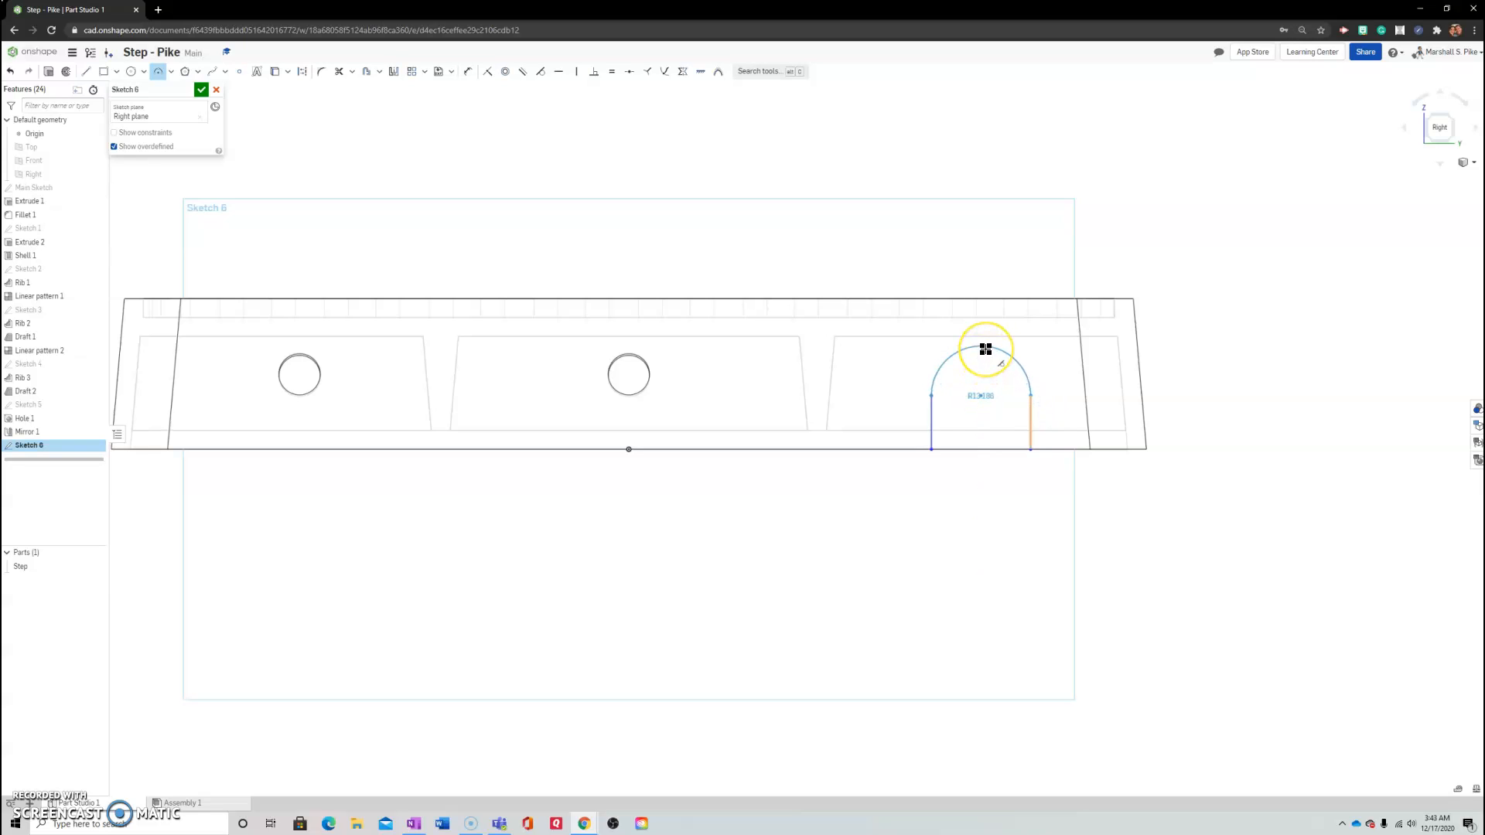
pyautogui.click(986, 350)
pyautogui.rightClick(1271, 407)
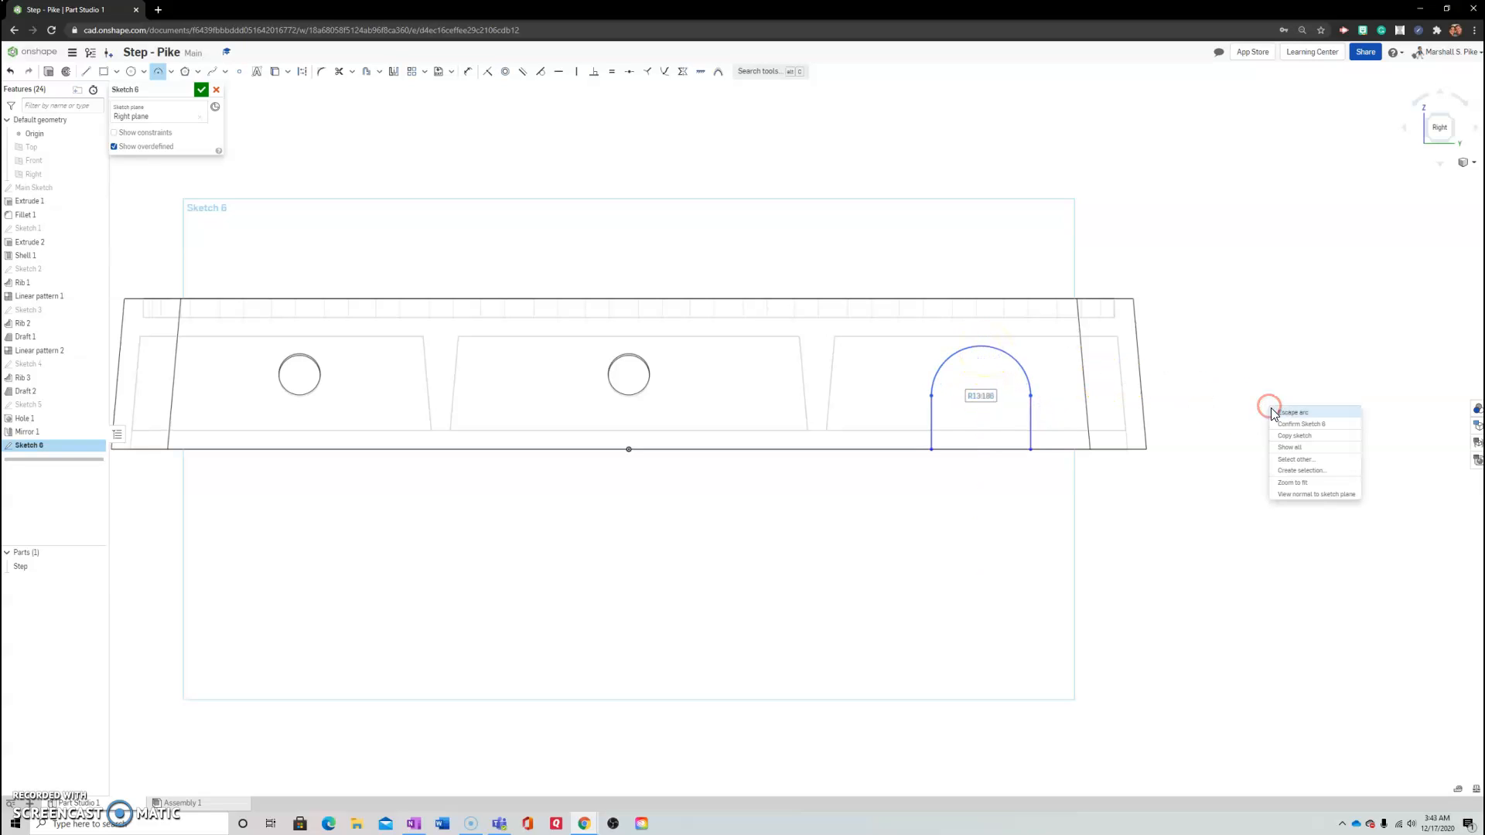
pyautogui.click(1310, 413)
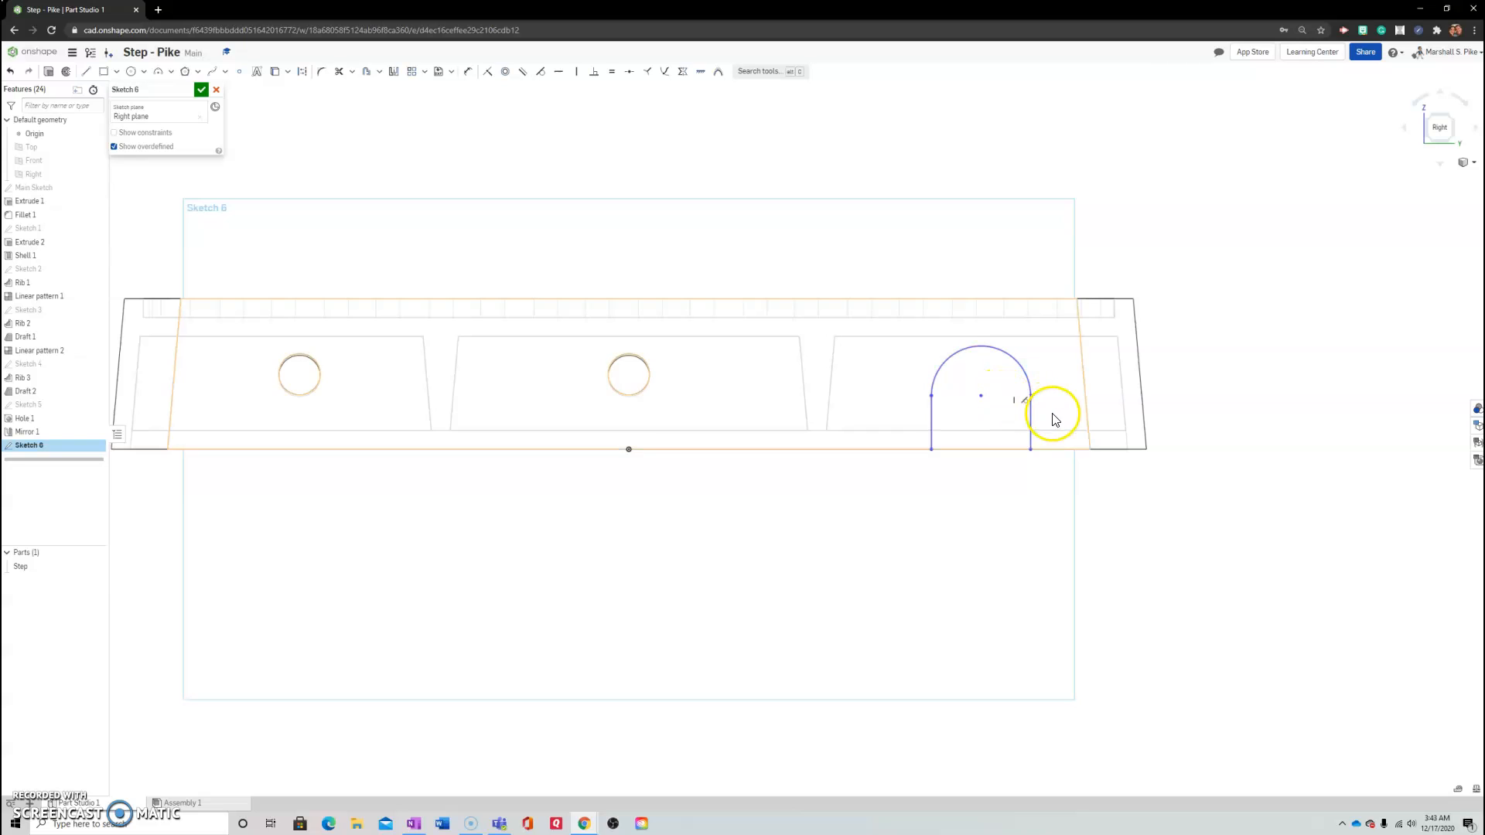
# Dimension the arch with a 12 mm radius and its centre 50 mm horizontally from the part's lower right corner
pyautogui.press('d')
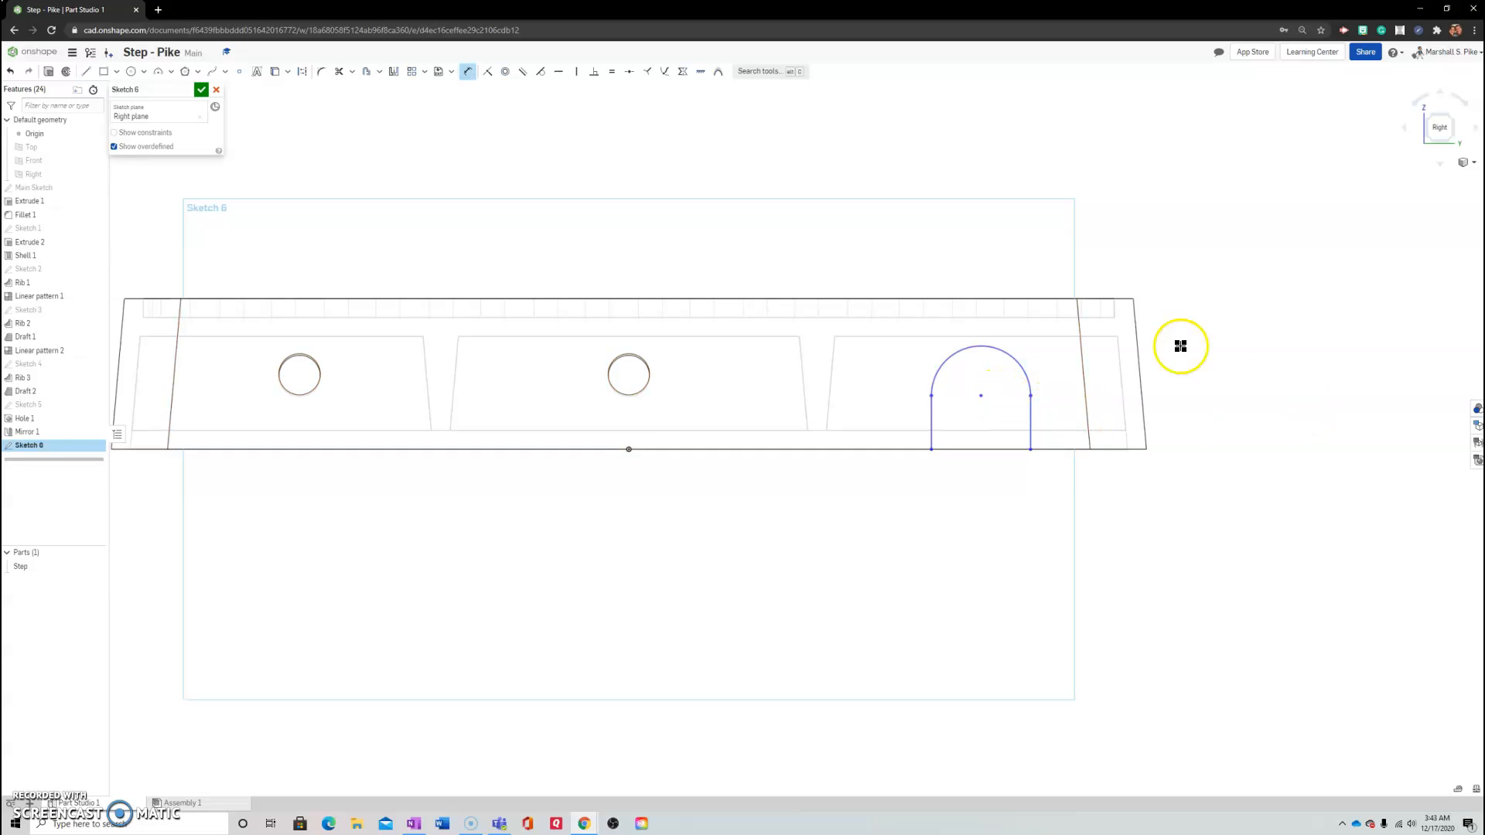
pyautogui.click(947, 359)
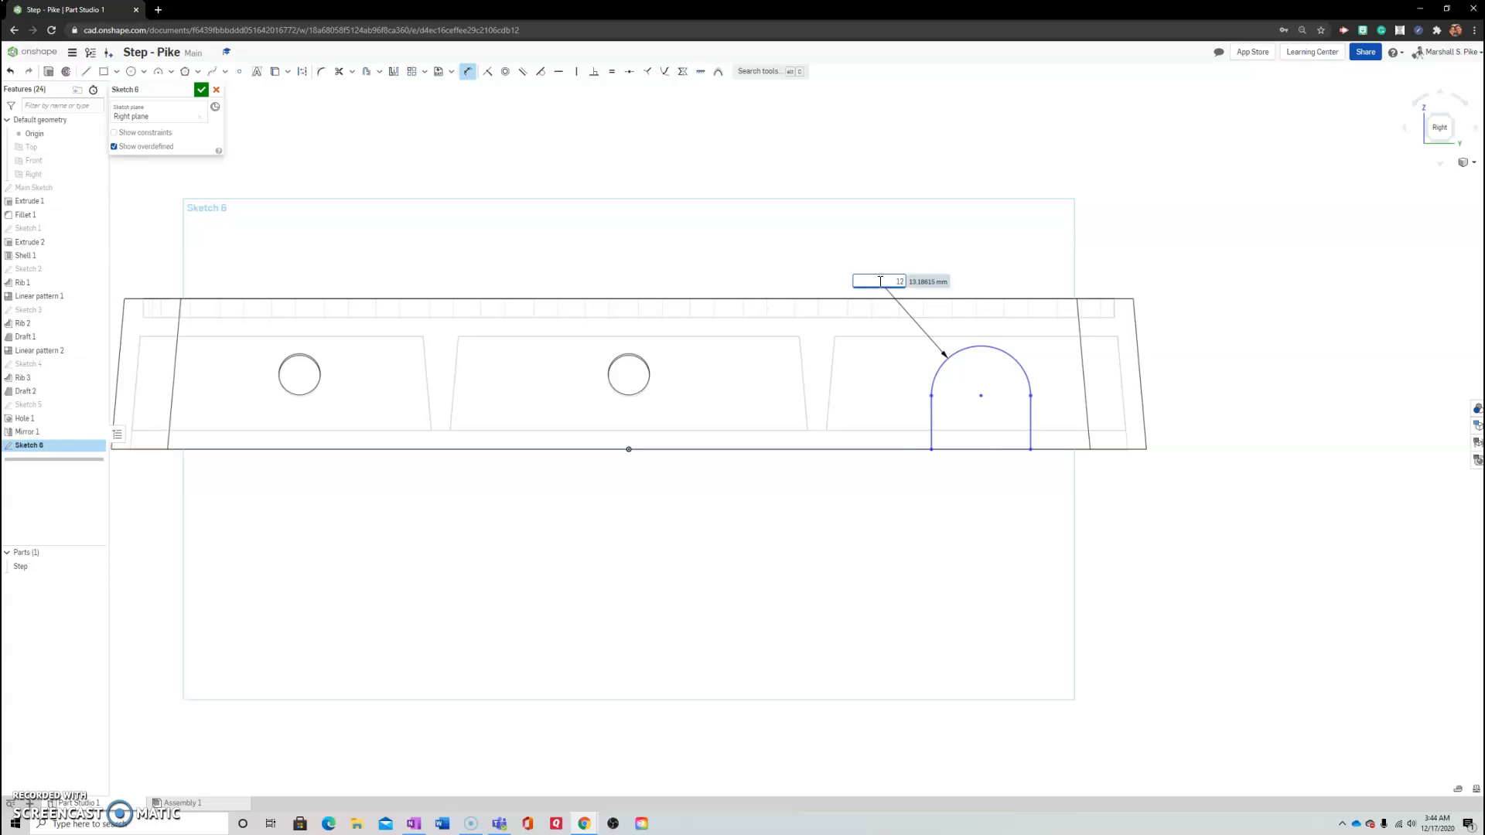
pyautogui.press('Return')
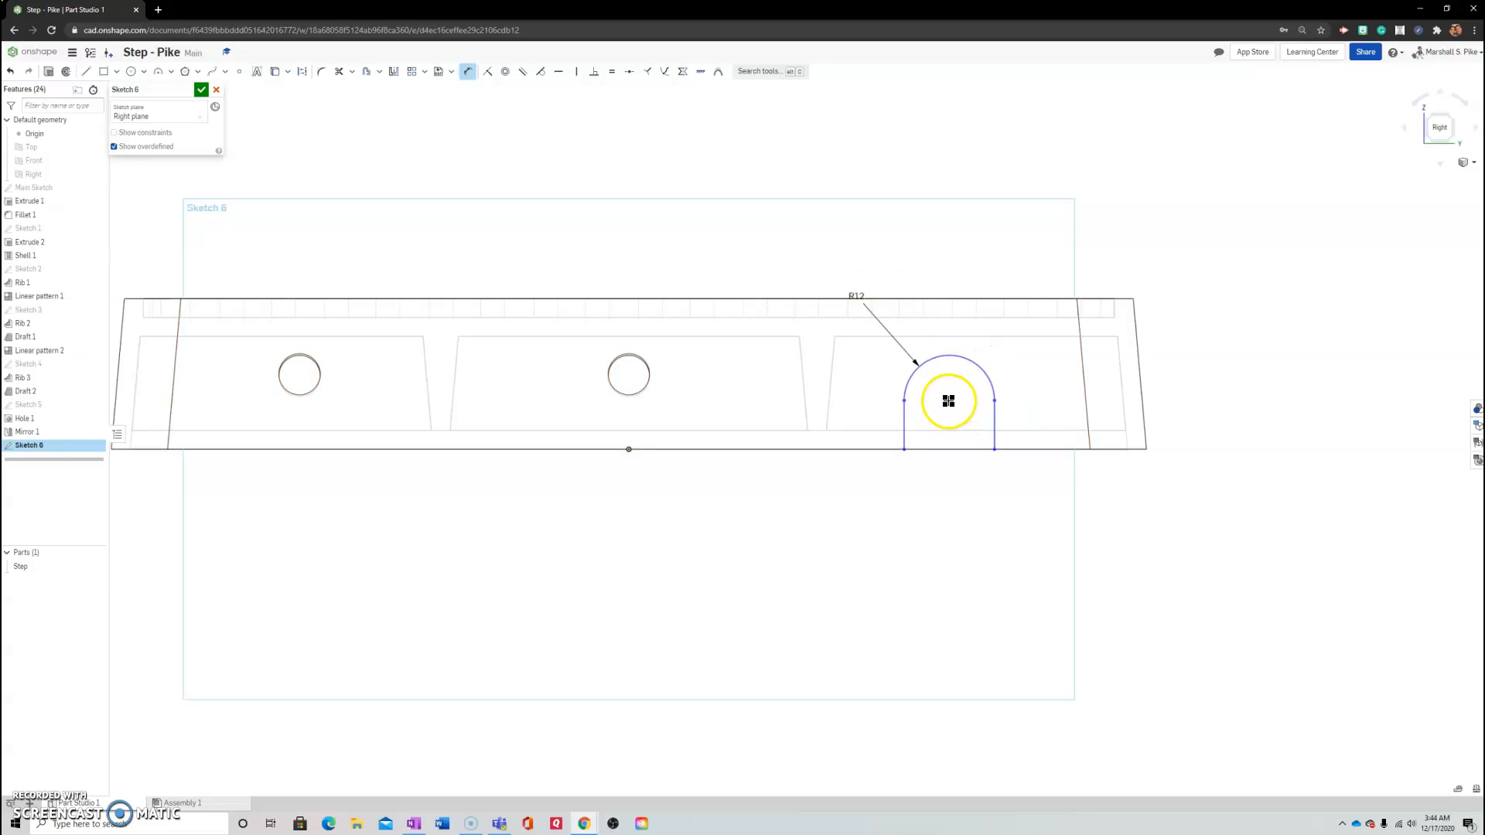
pyautogui.click(1157, 450)
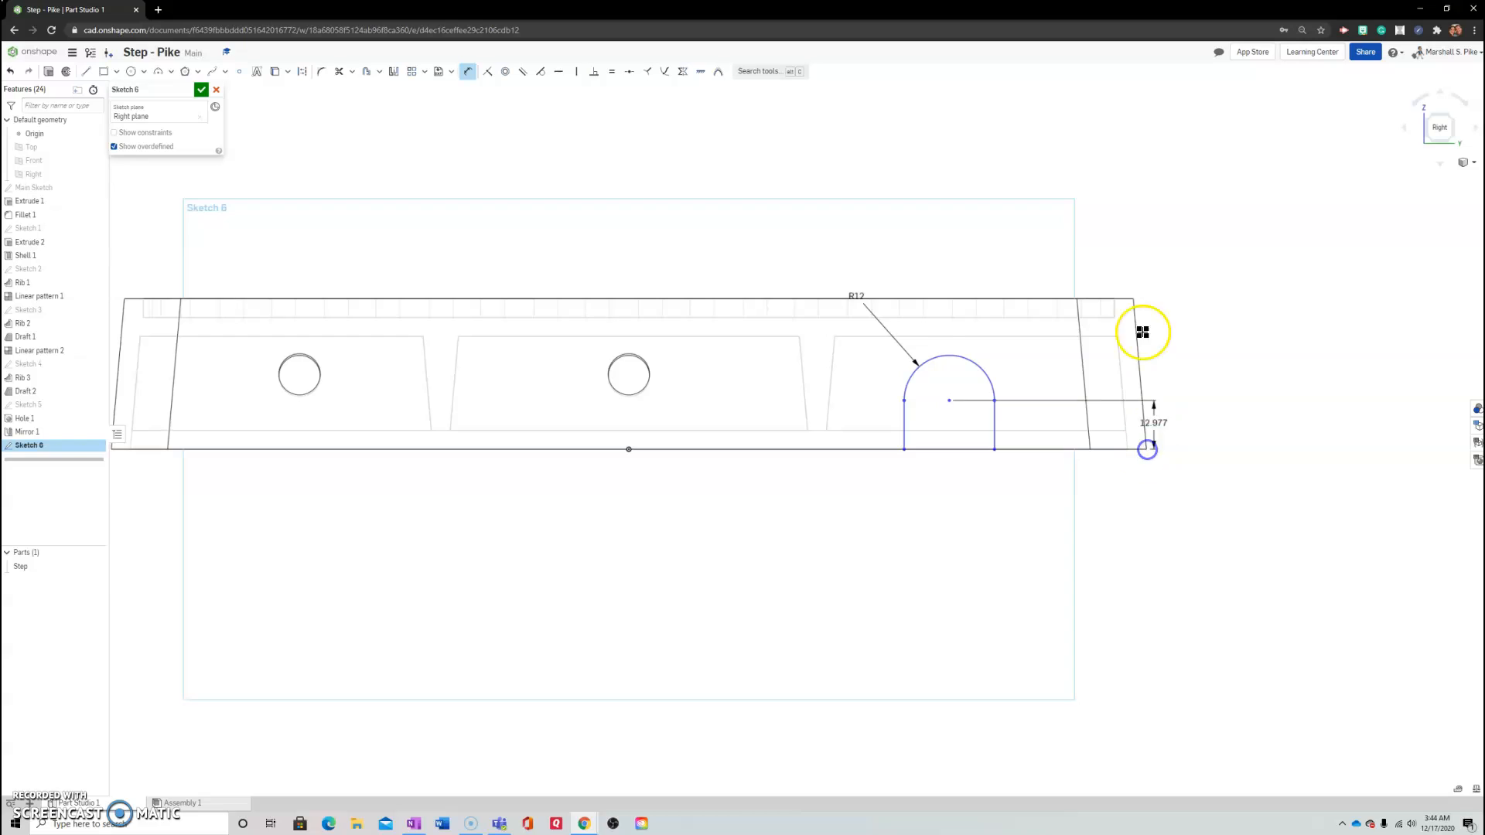
pyautogui.click(1076, 224)
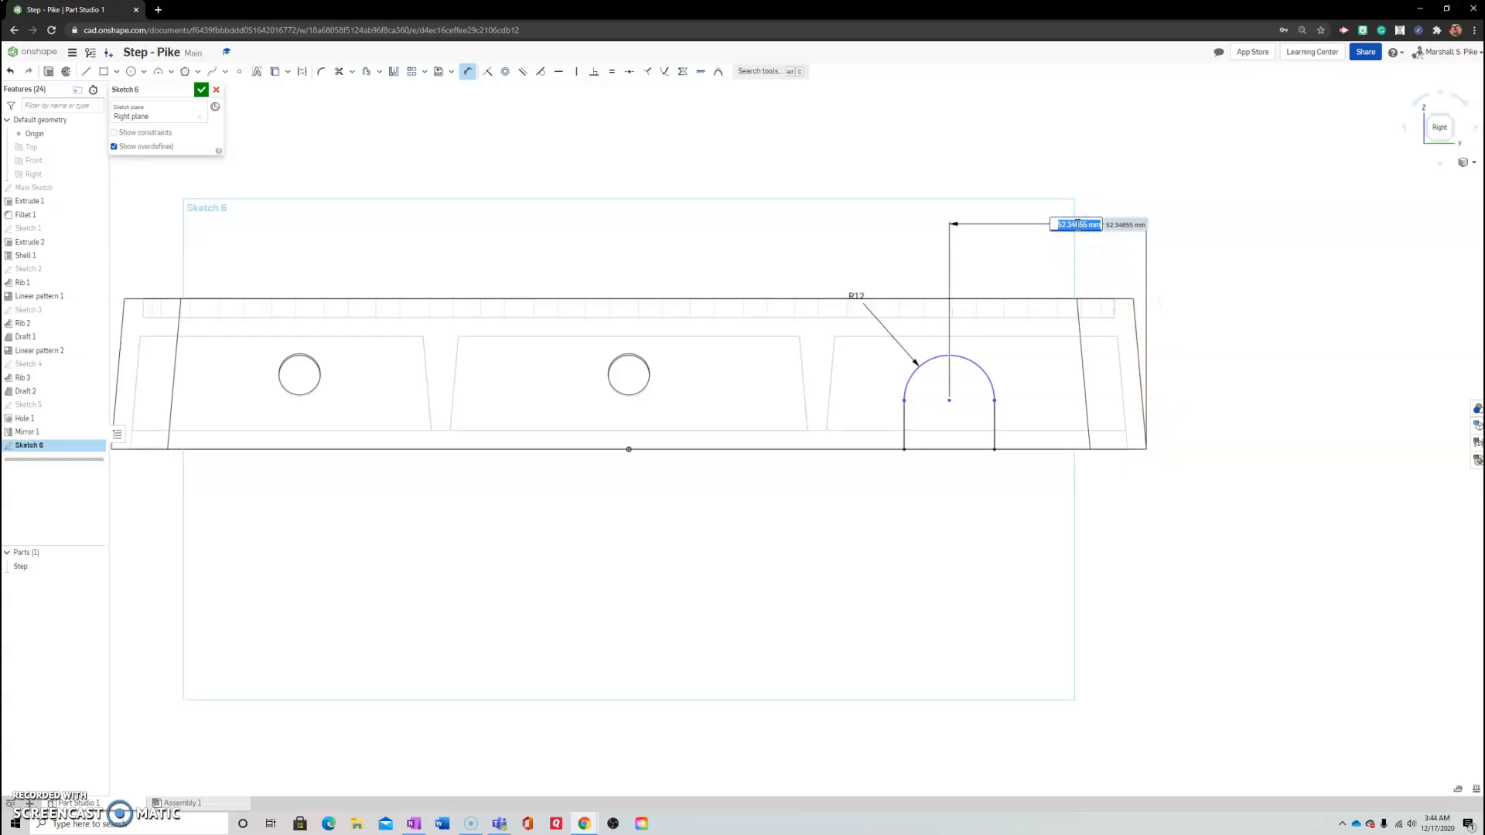
pyautogui.write('50')
pyautogui.press('Return')
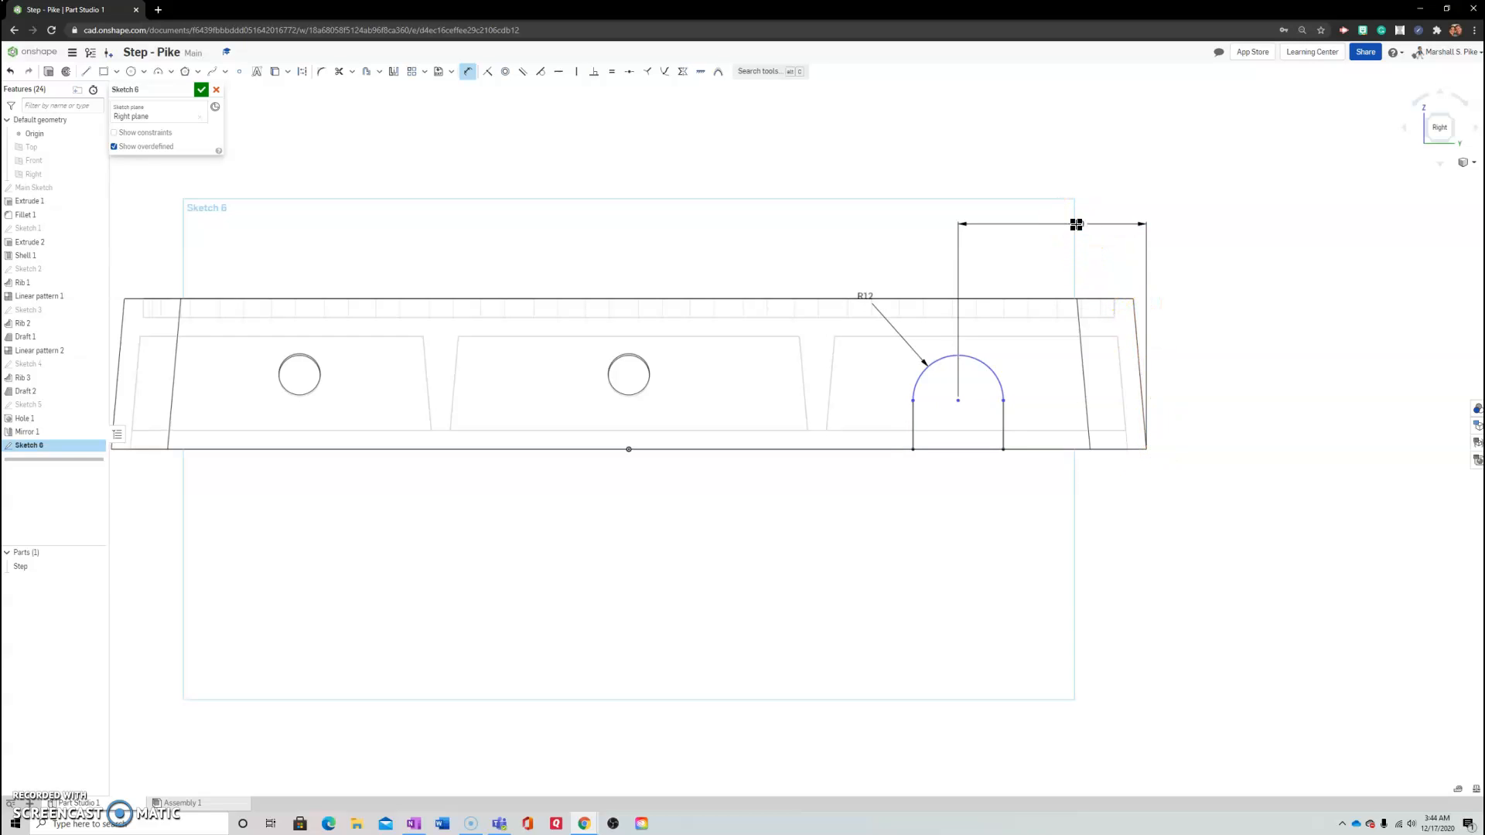
# Dimension the arch's left vertical line to 15 mm
pyautogui.click(912, 425)
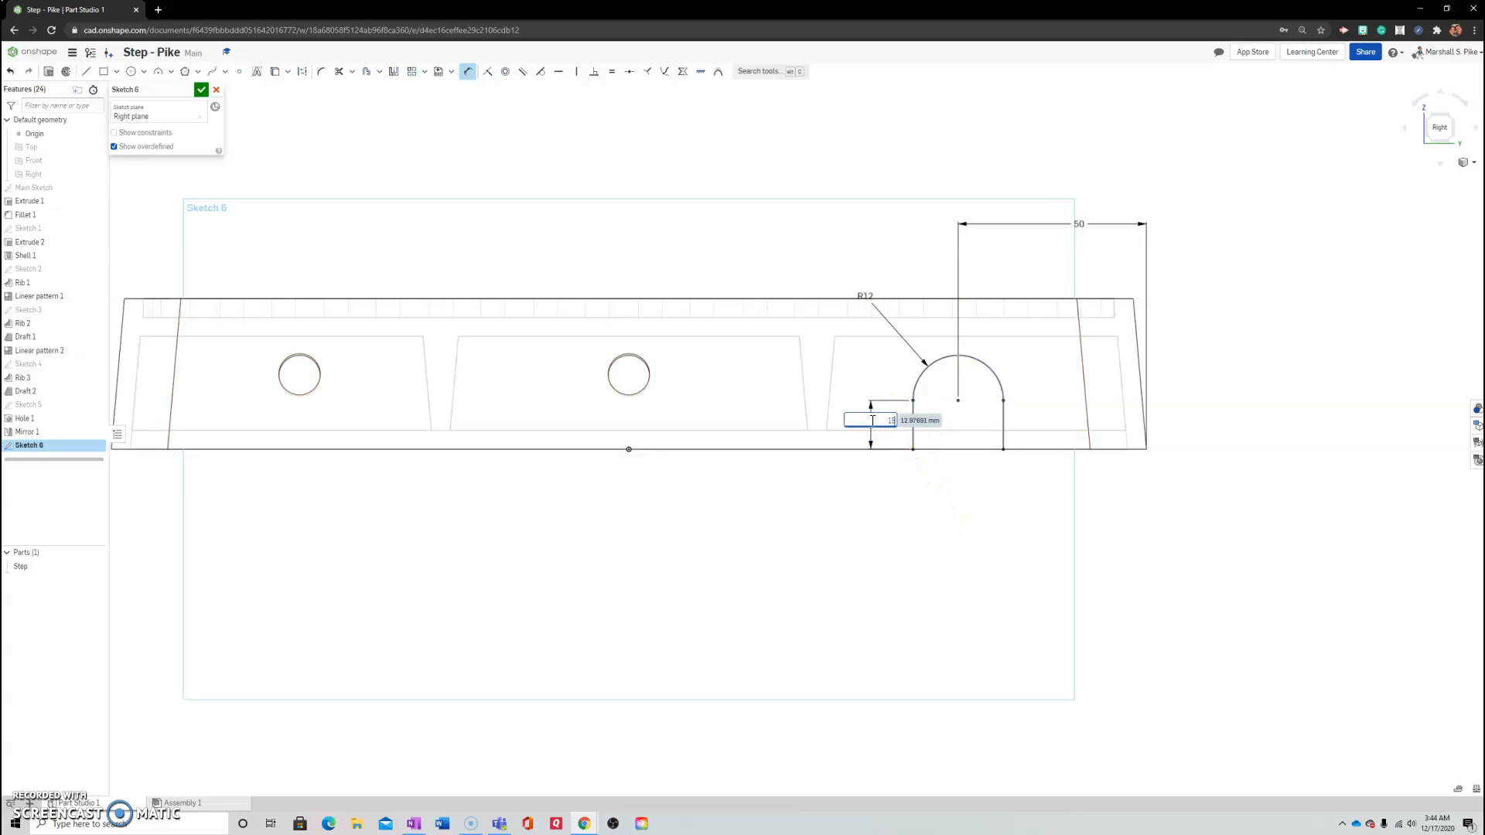
pyautogui.write('15')
pyautogui.press('Return')
# Project the part's bottom edge into the sketch to close the arch profile, and accept the sketch
pyautogui.click(1037, 454)
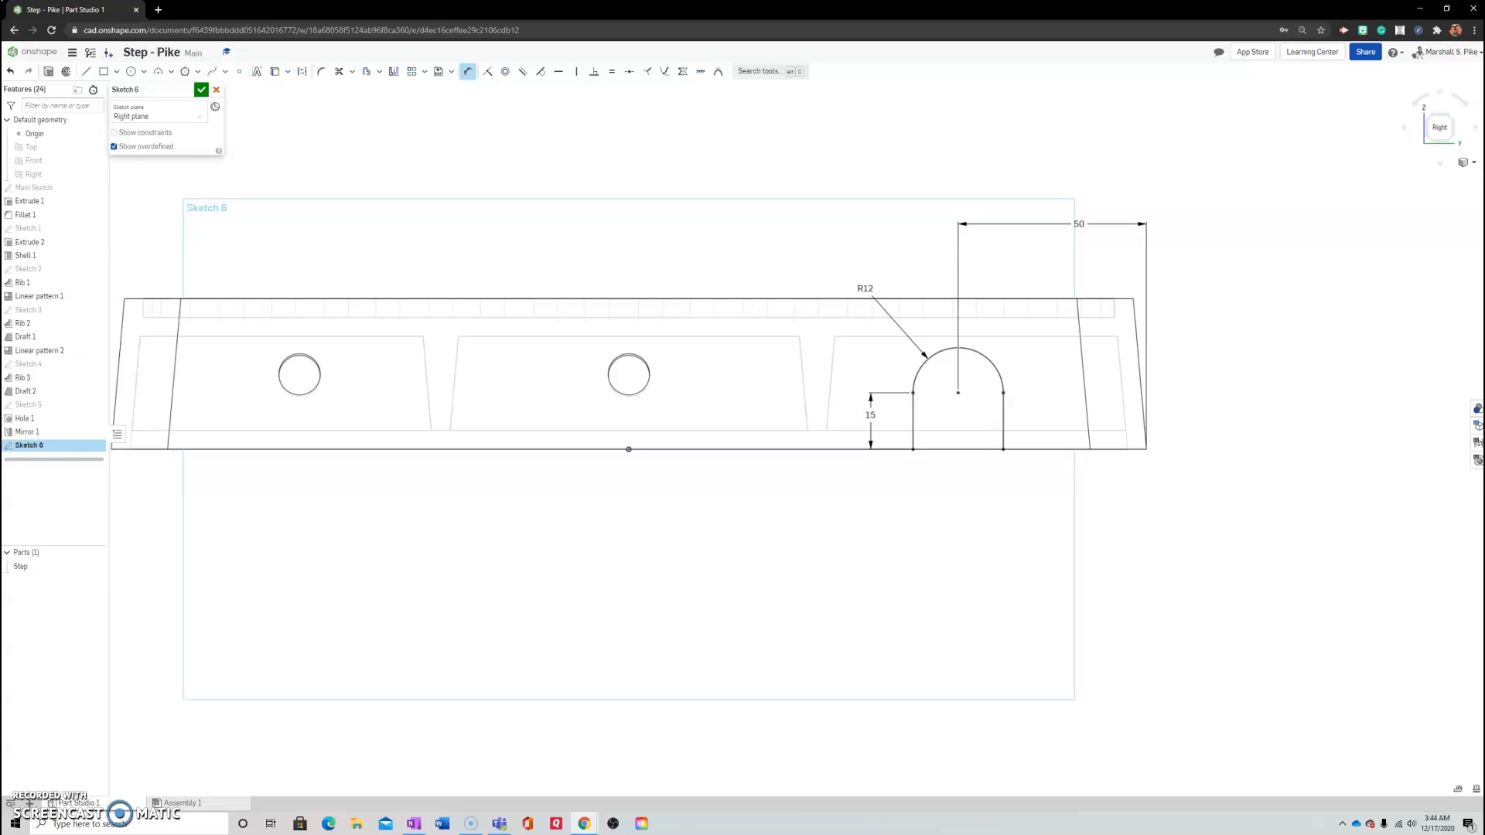
pyautogui.click(968, 451)
pyautogui.moveTo(1266, 239)
pyautogui.mouseDown(button='right')
pyautogui.moveTo(1280, 305)
pyautogui.moveTo(1263, 305)
pyautogui.mouseUp(button='right')
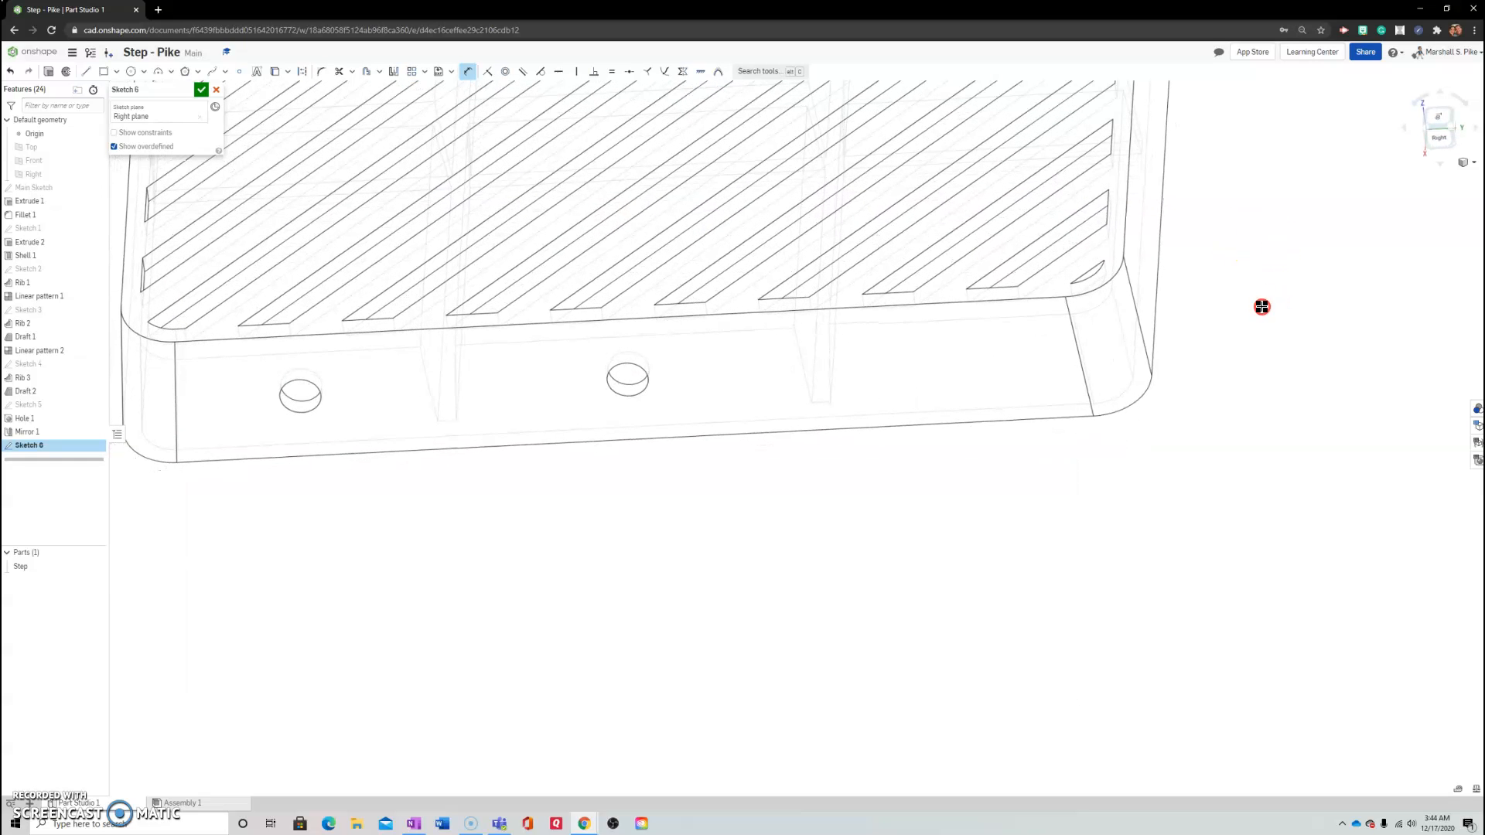
pyautogui.moveTo(1240, 366); pyautogui.dragTo(1250, 321, button='right')
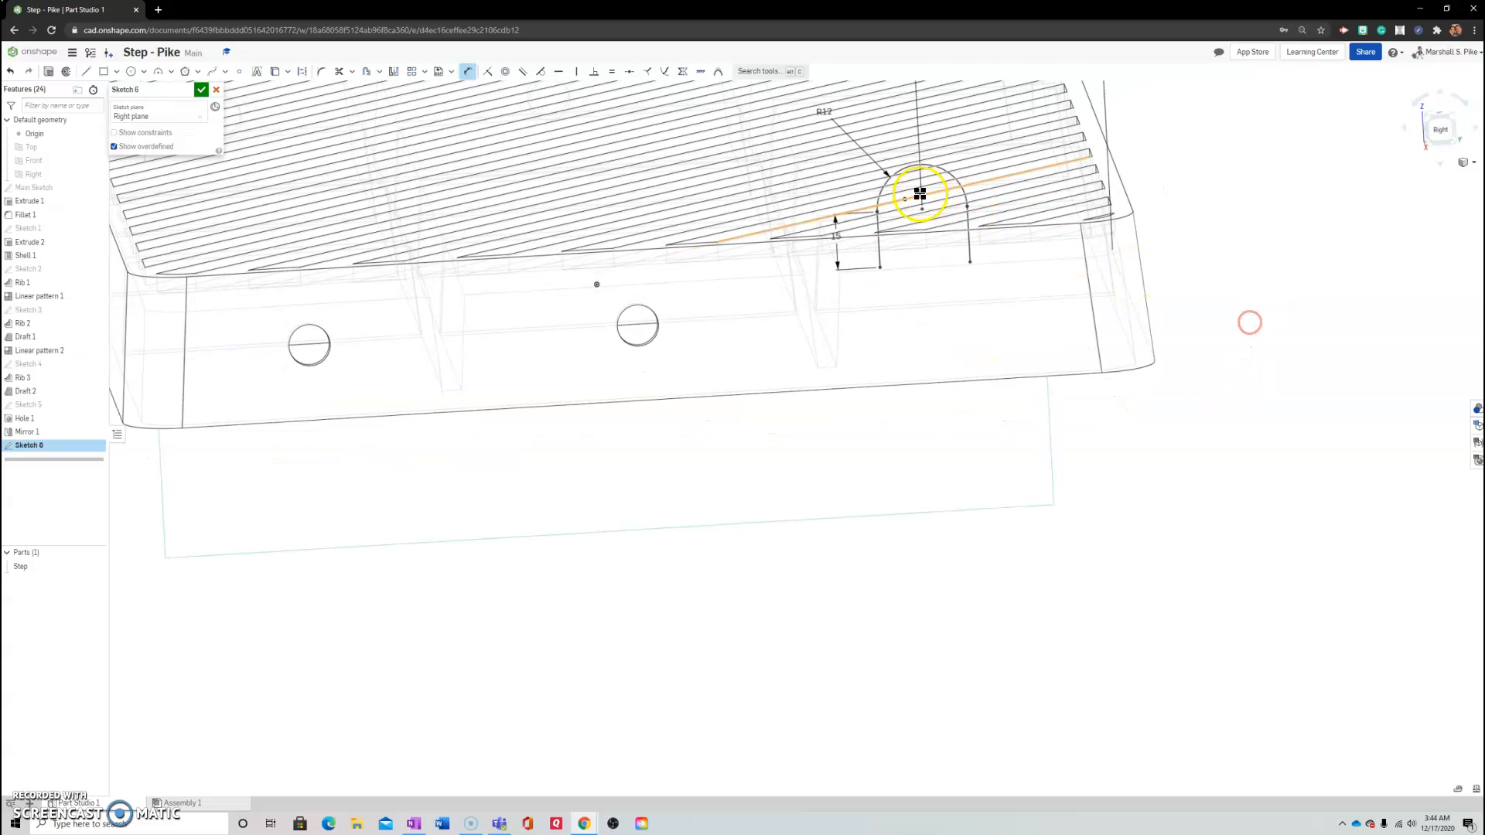
pyautogui.click(1441, 128)
pyautogui.click(1222, 544)
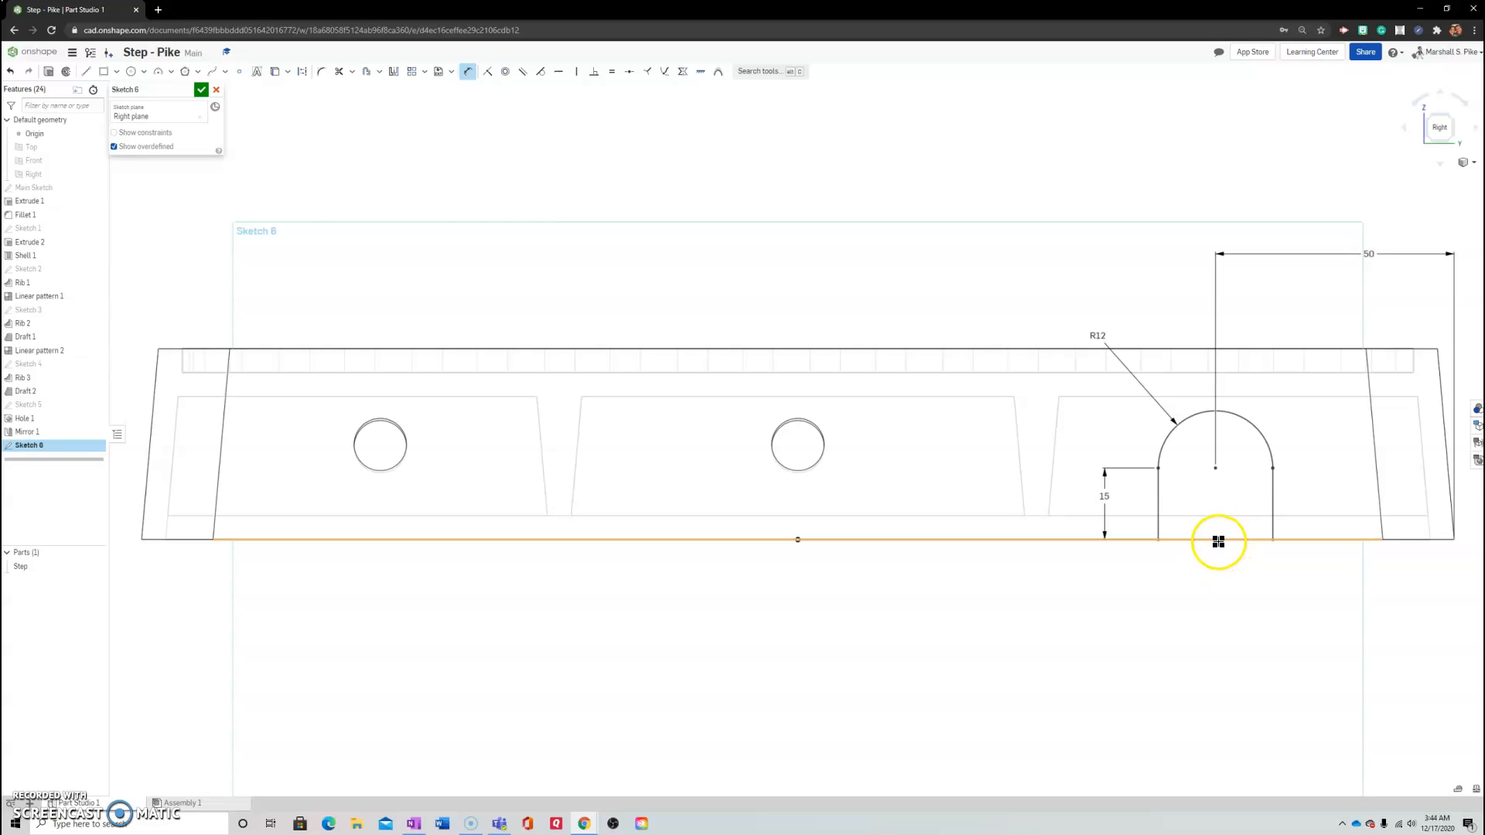
pyautogui.click(276, 73)
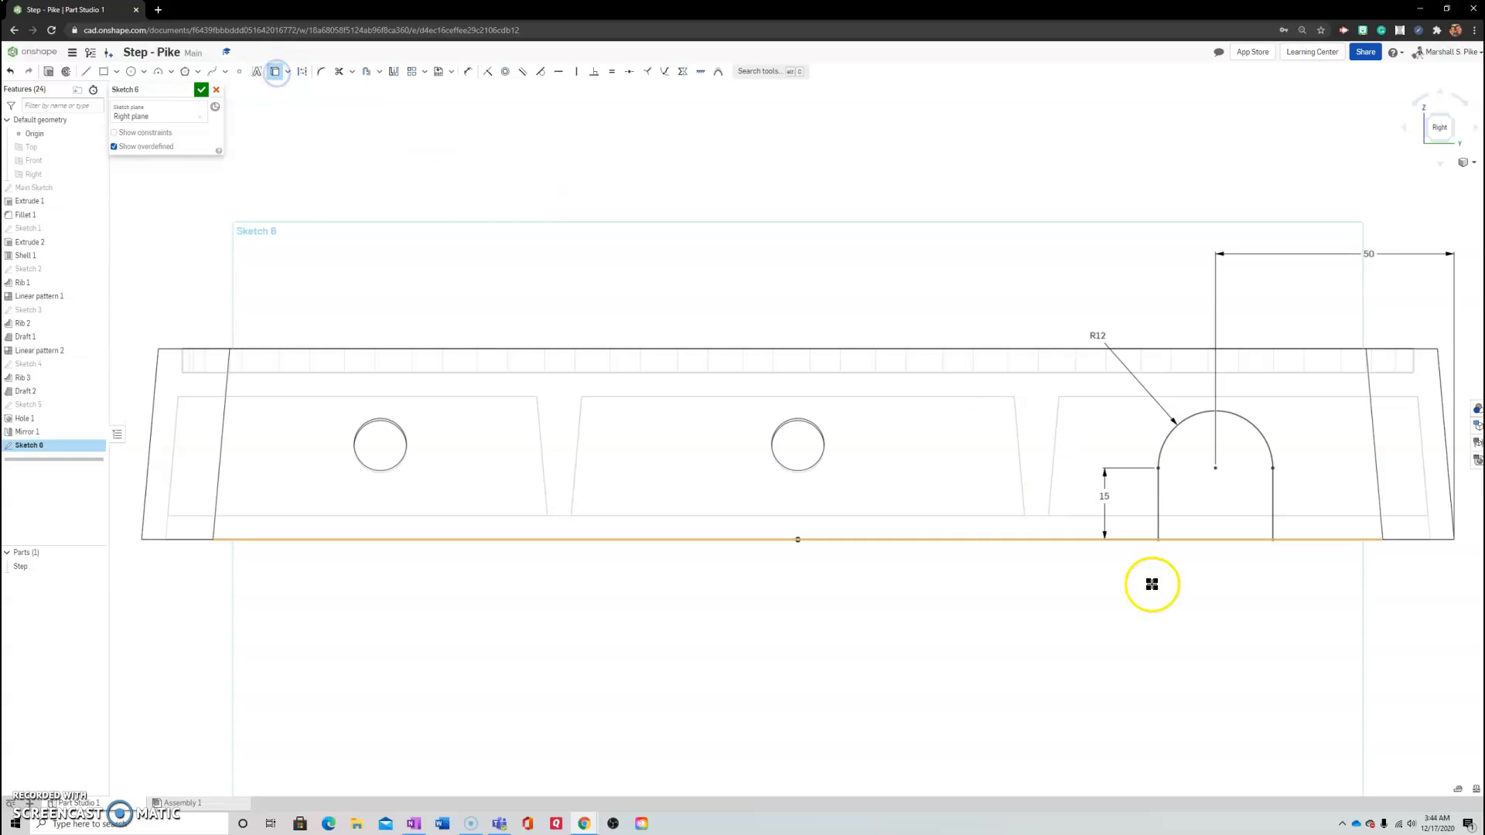
pyautogui.click(1208, 542)
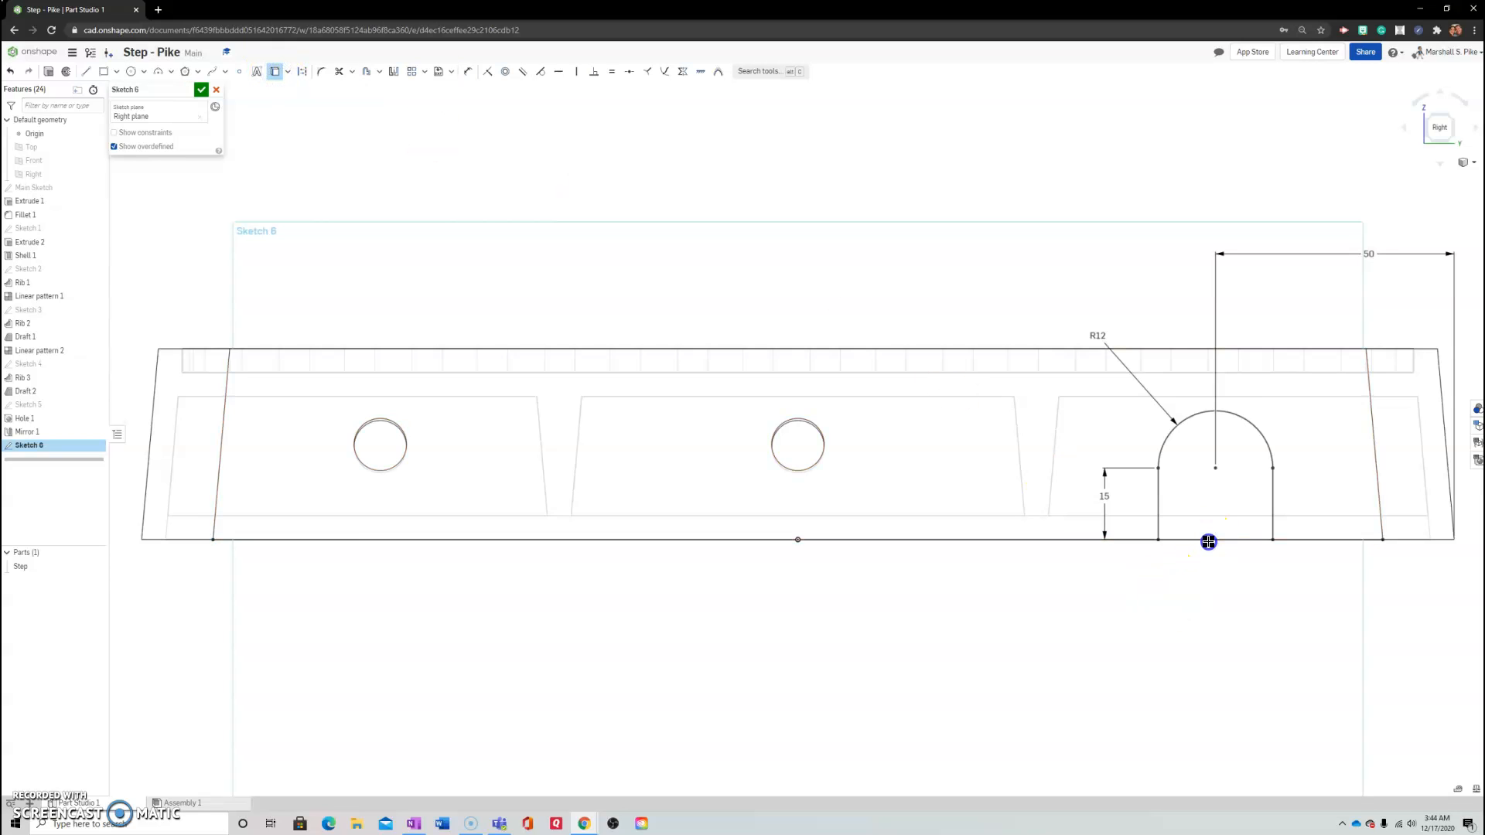
pyautogui.scroll(-3, 1319, 620)
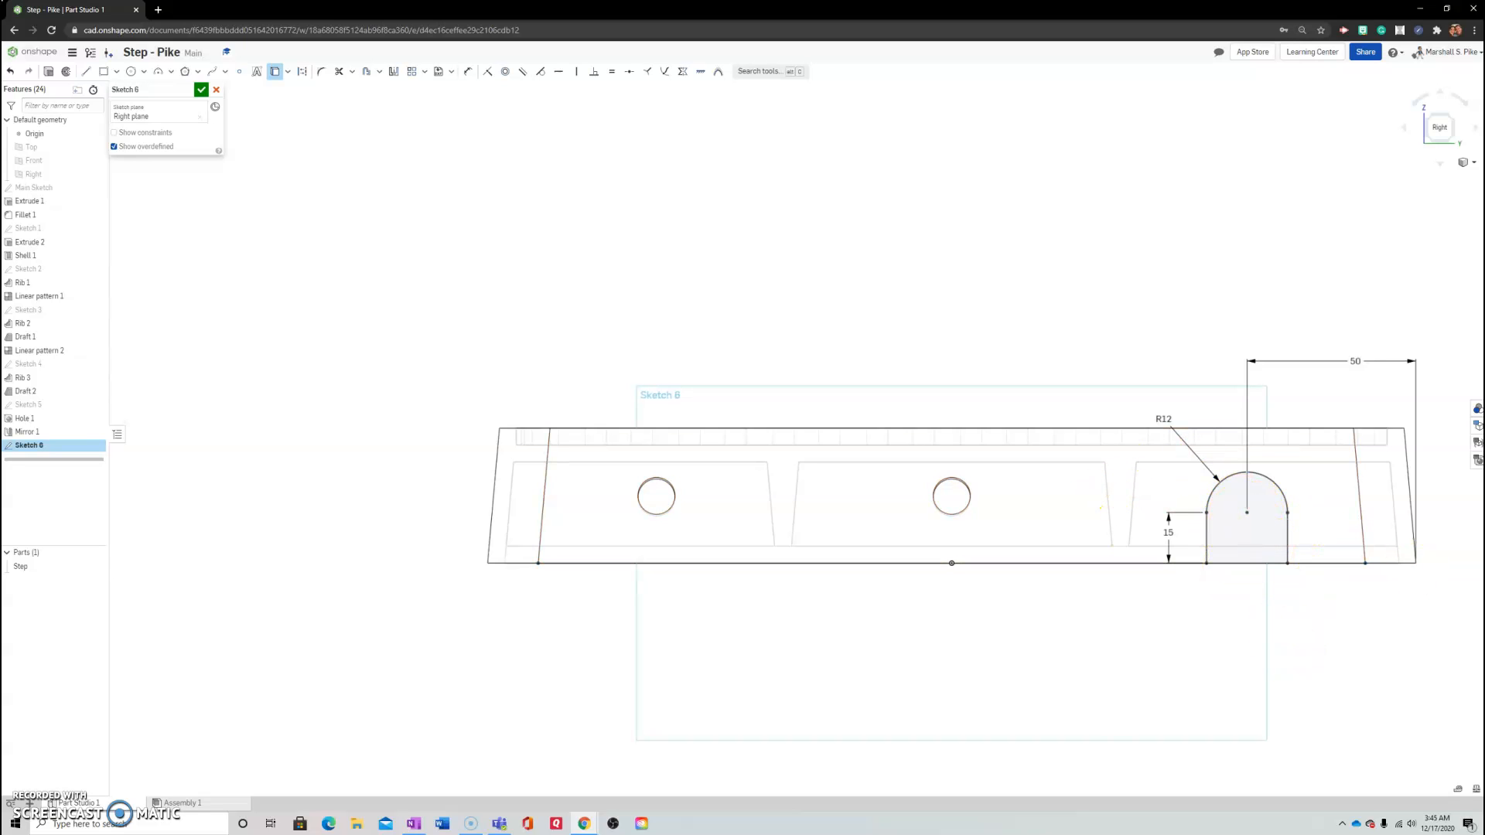
pyautogui.click(201, 89)
# Start a Remove extrude of the arch sketch region with its first end set to Through all
pyautogui.scroll(-2, 1155, 344)
pyautogui.keyDown('ctrl'); pyautogui.moveTo(1333, 601); pyautogui.dragTo(1146, 474, button='right'); pyautogui.keyUp('ctrl')
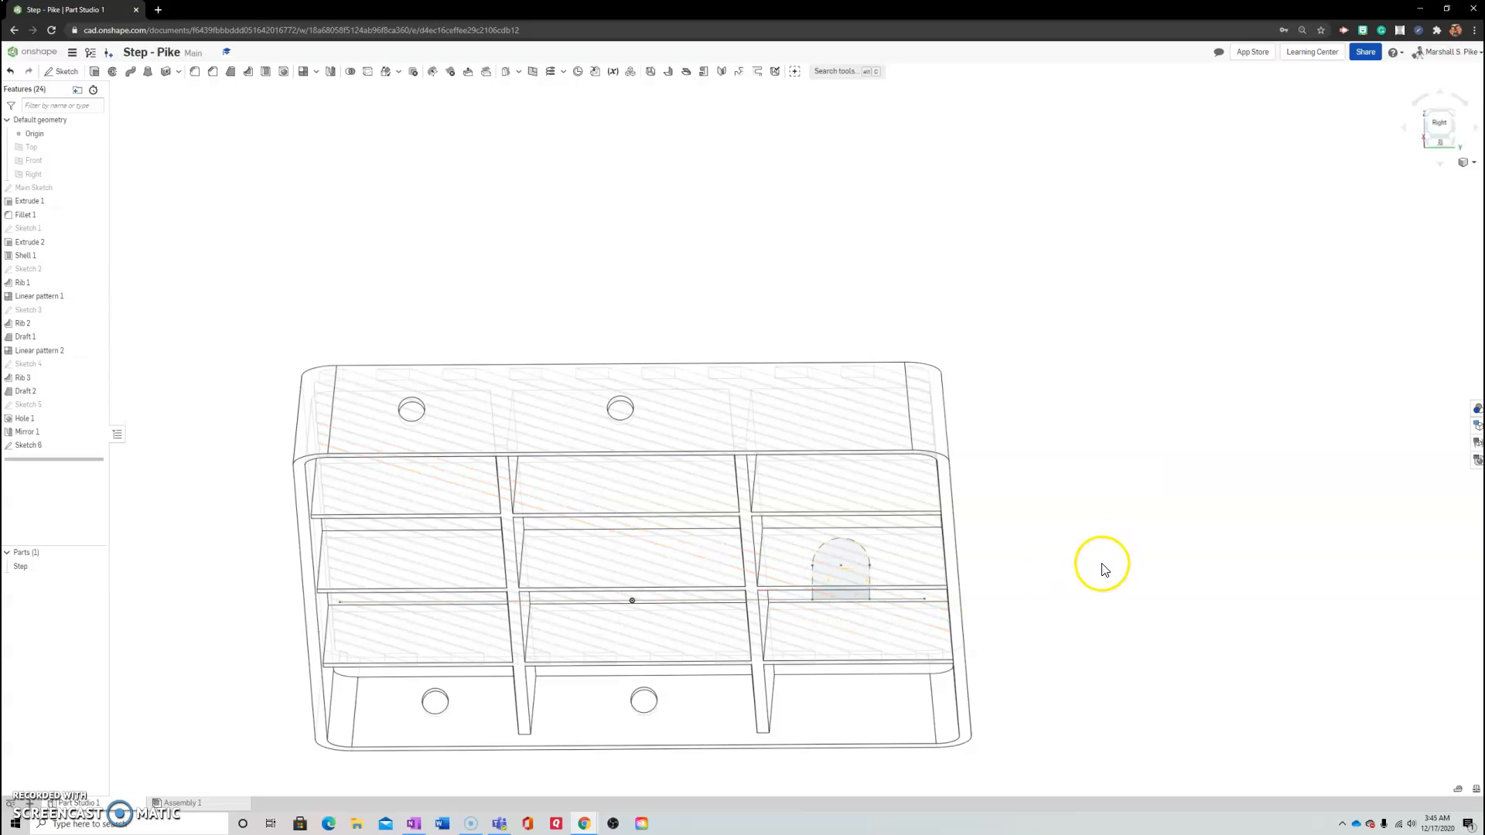
pyautogui.keyDown('ctrl'); pyautogui.moveTo(1104, 563); pyautogui.dragTo(1061, 463, button='right'); pyautogui.keyUp('ctrl')
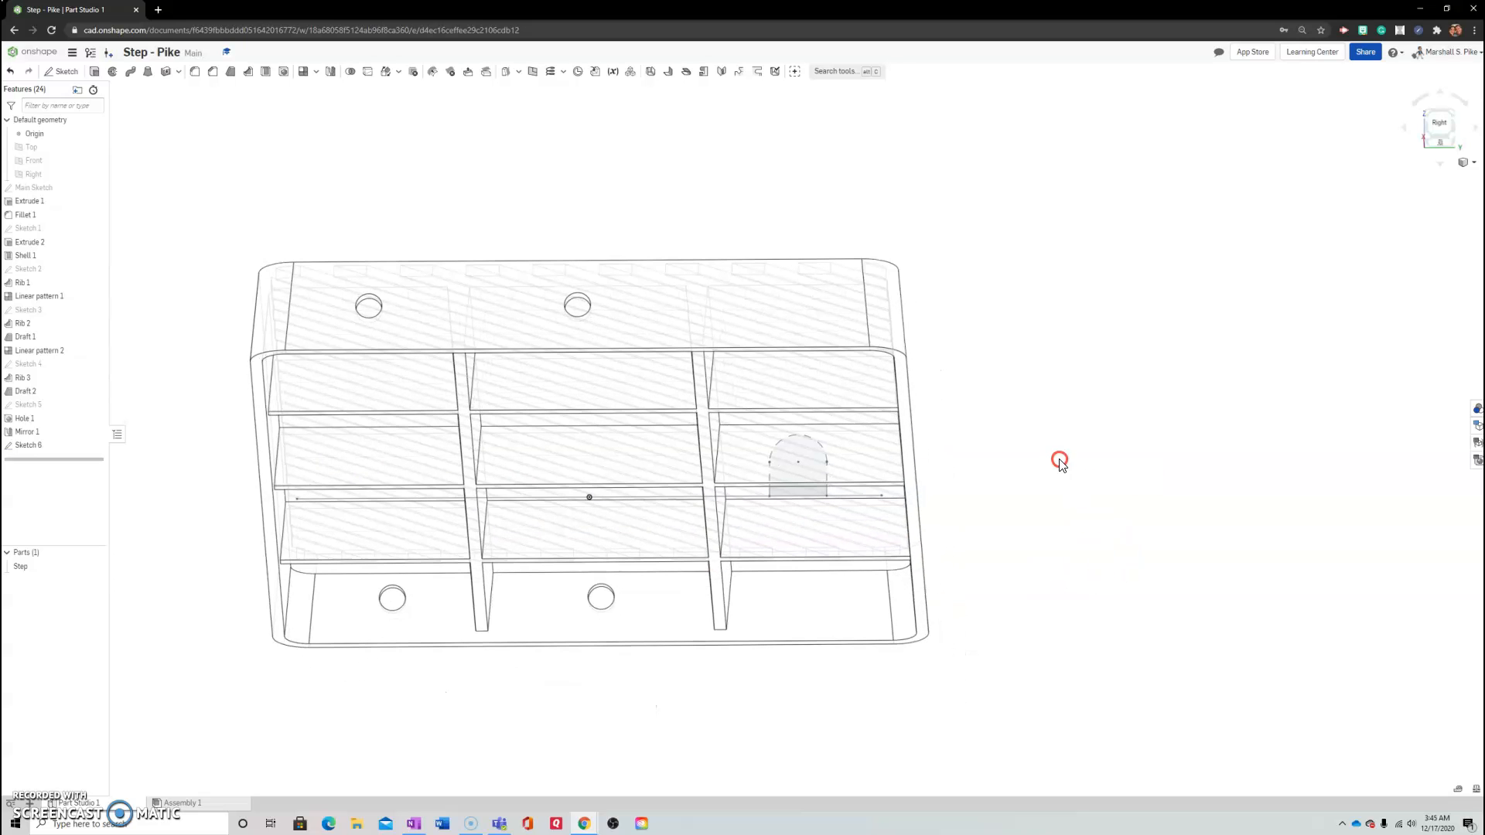
pyautogui.click(94, 72)
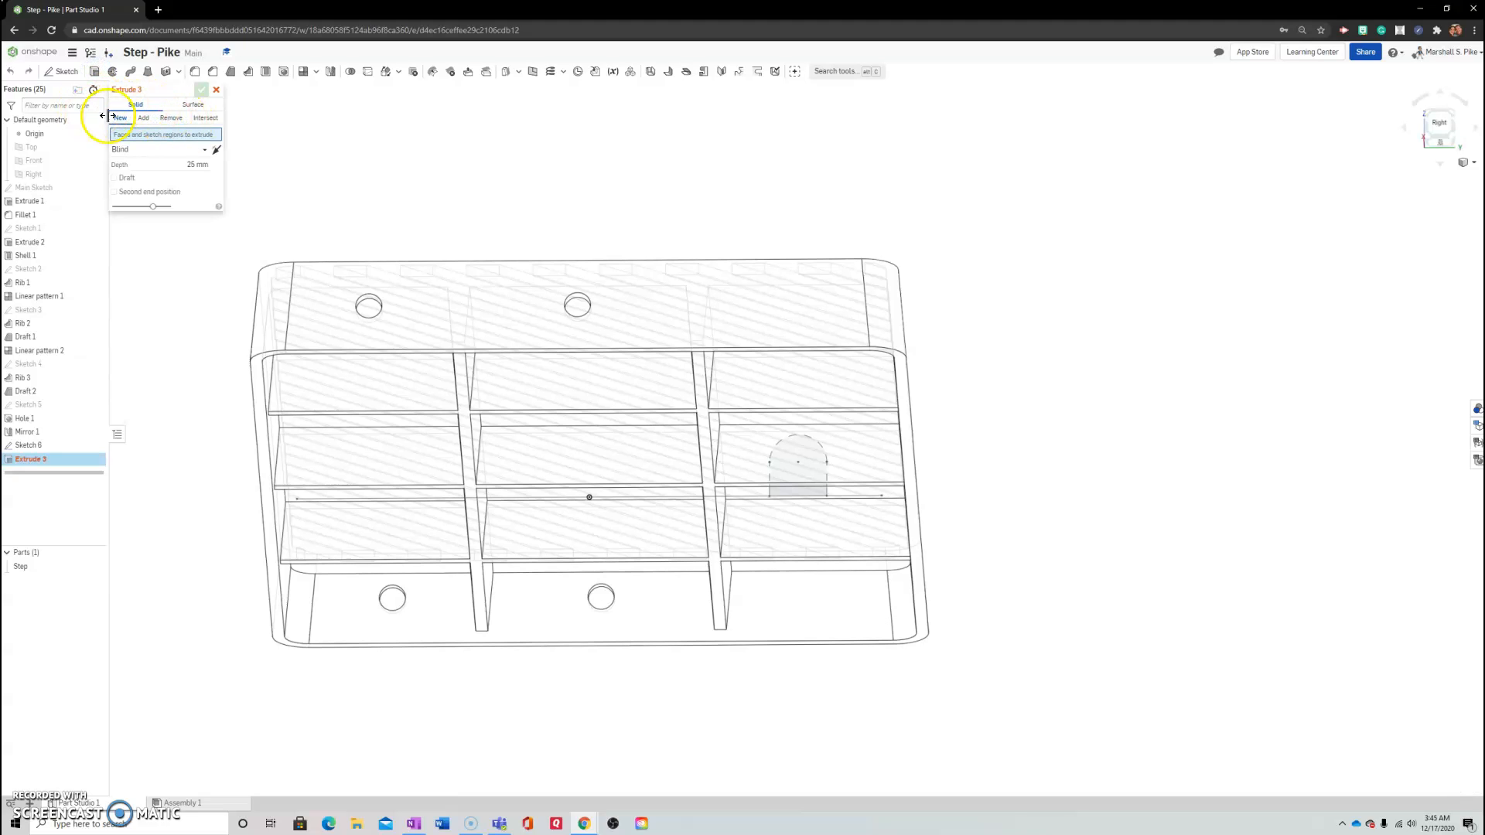
pyautogui.click(170, 120)
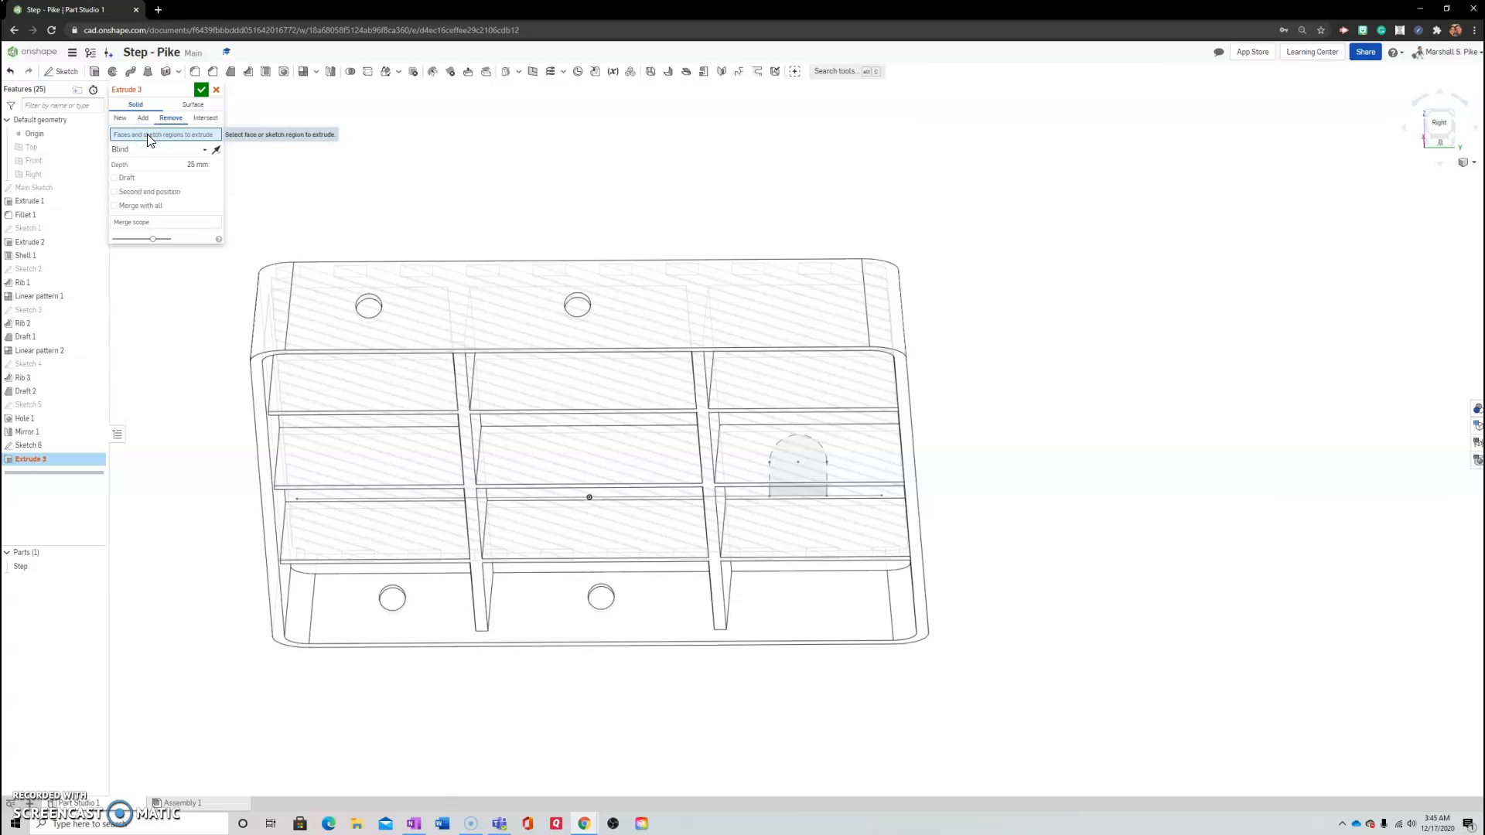
pyautogui.click(31, 447)
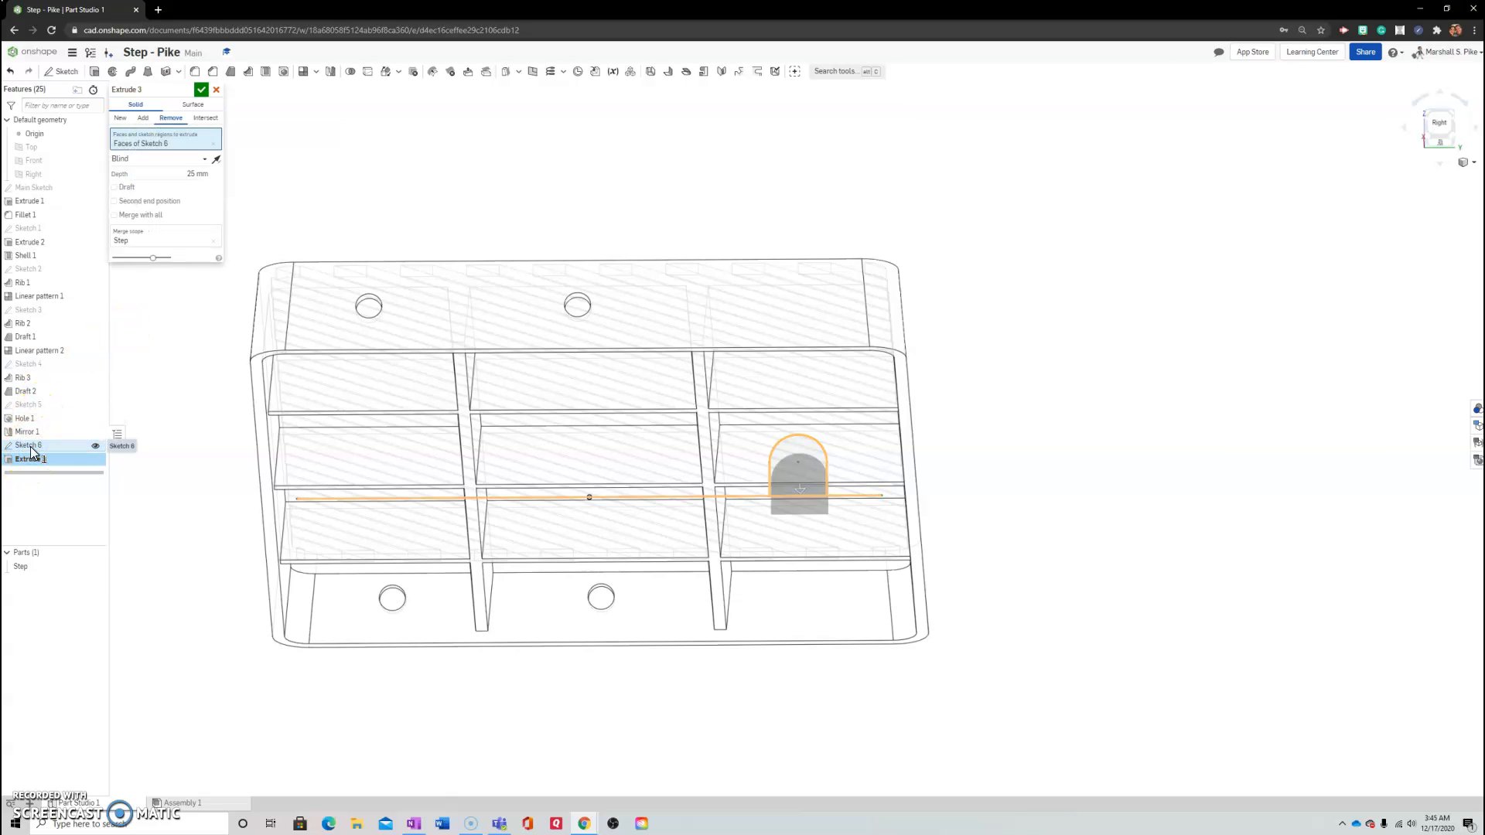
pyautogui.click(203, 159)
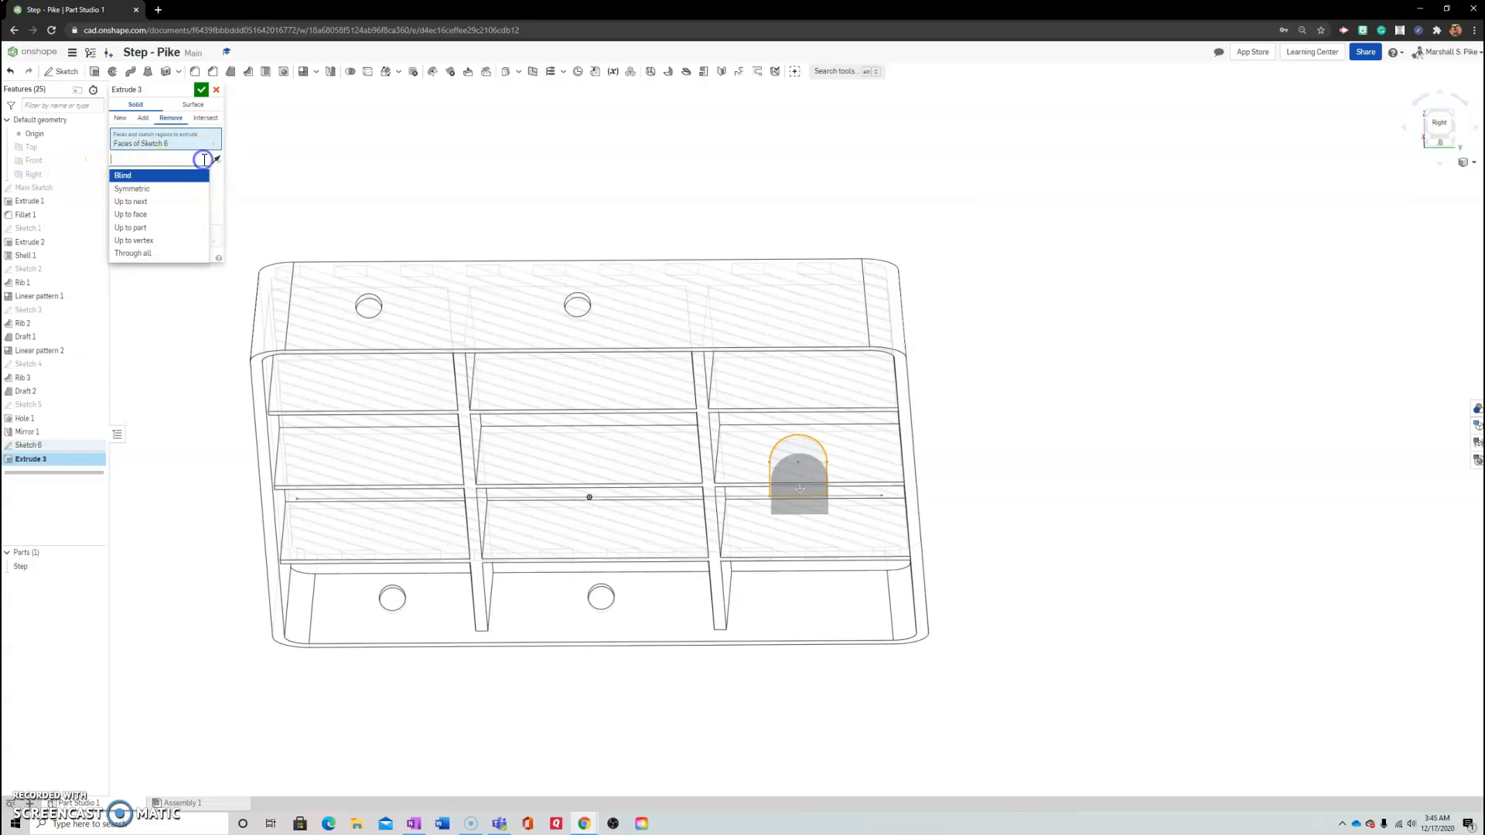
pyautogui.click(144, 254)
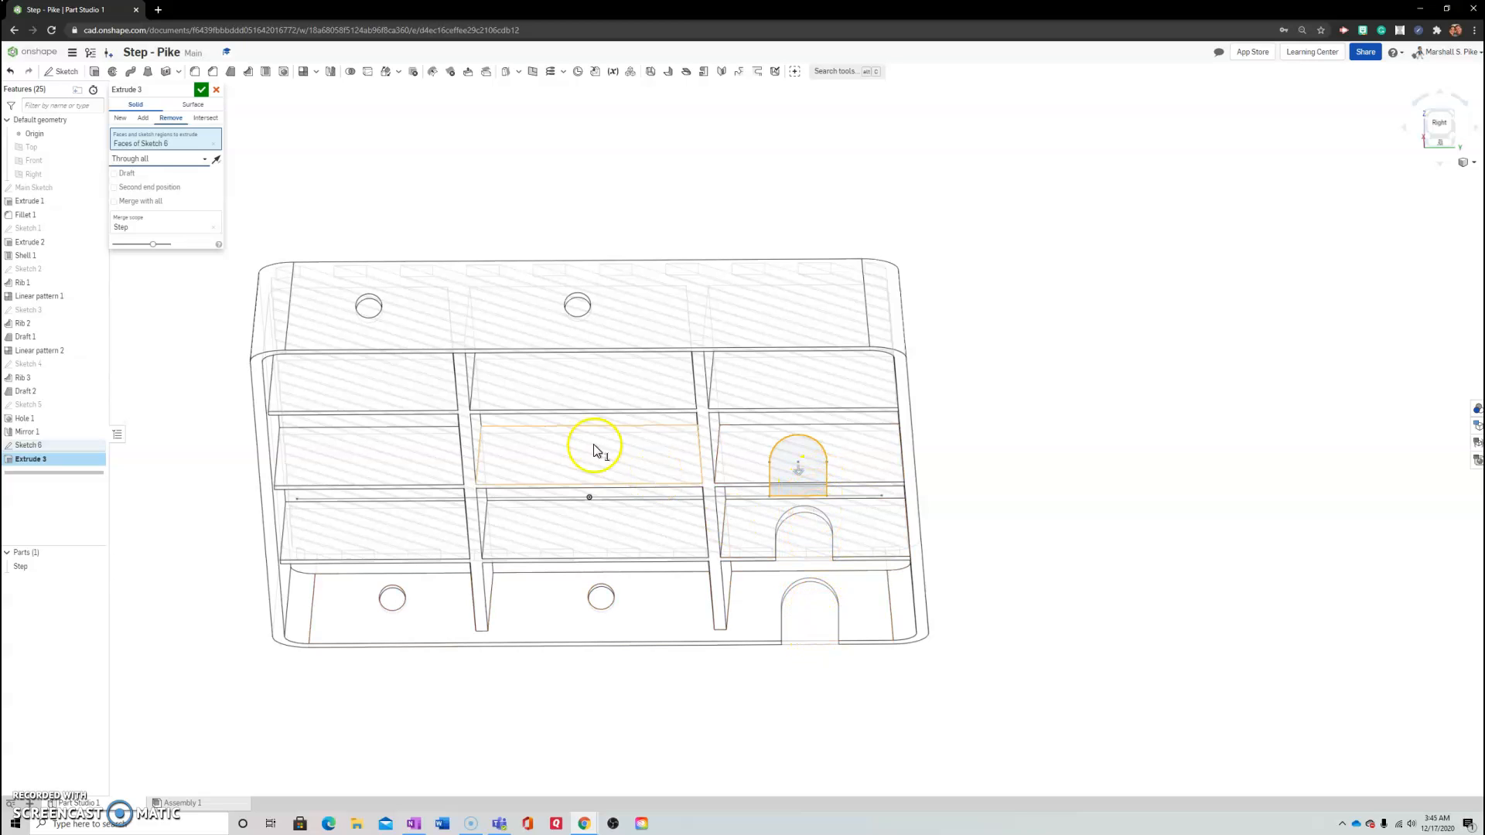
# Add a second end position set to Through all so the arch cuts in both directions, and accept the extrude
pyautogui.click(114, 188)
pyautogui.click(194, 210)
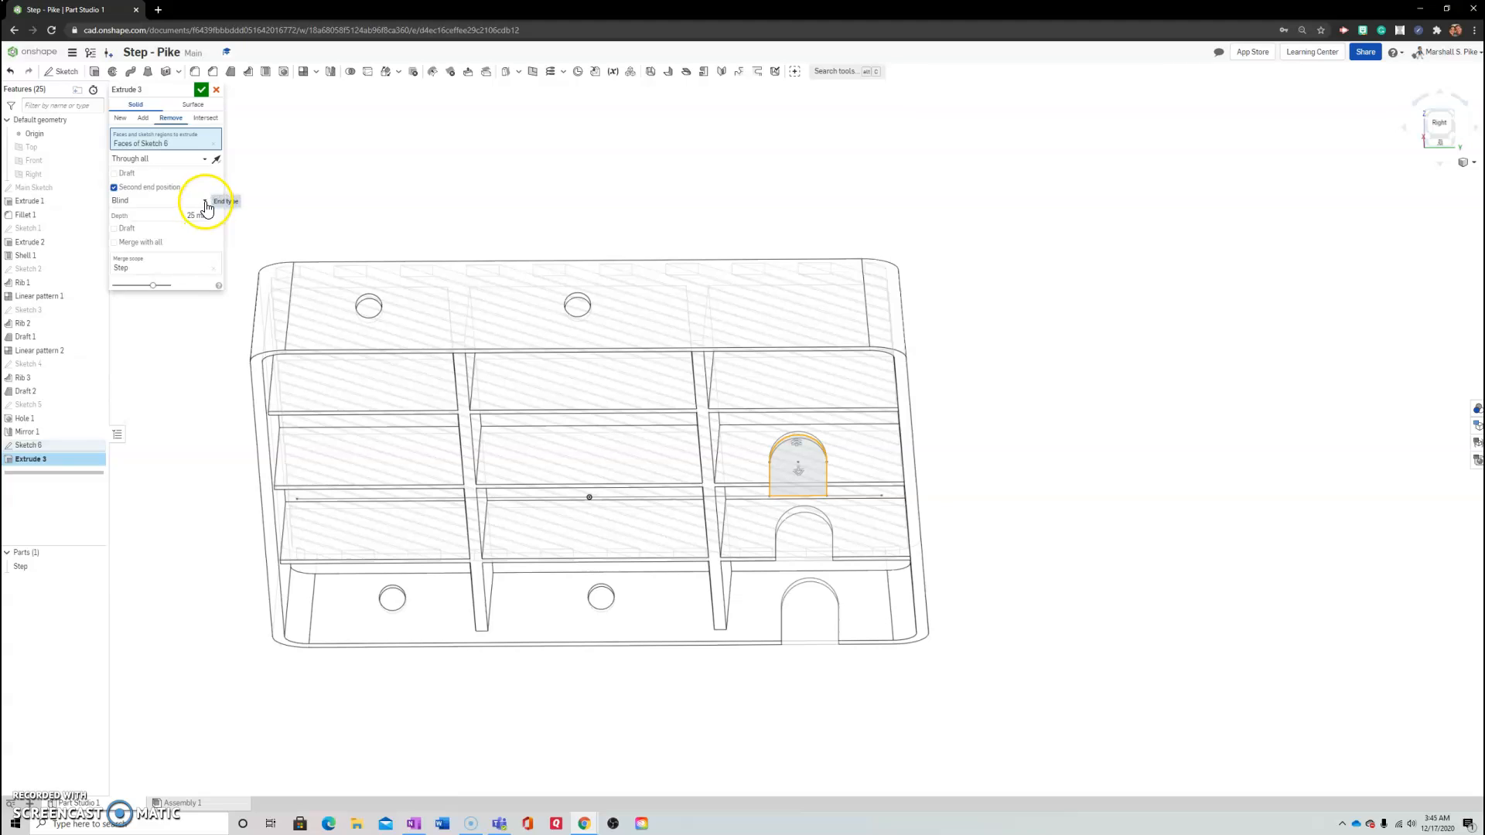
pyautogui.click(205, 206)
pyautogui.click(149, 277)
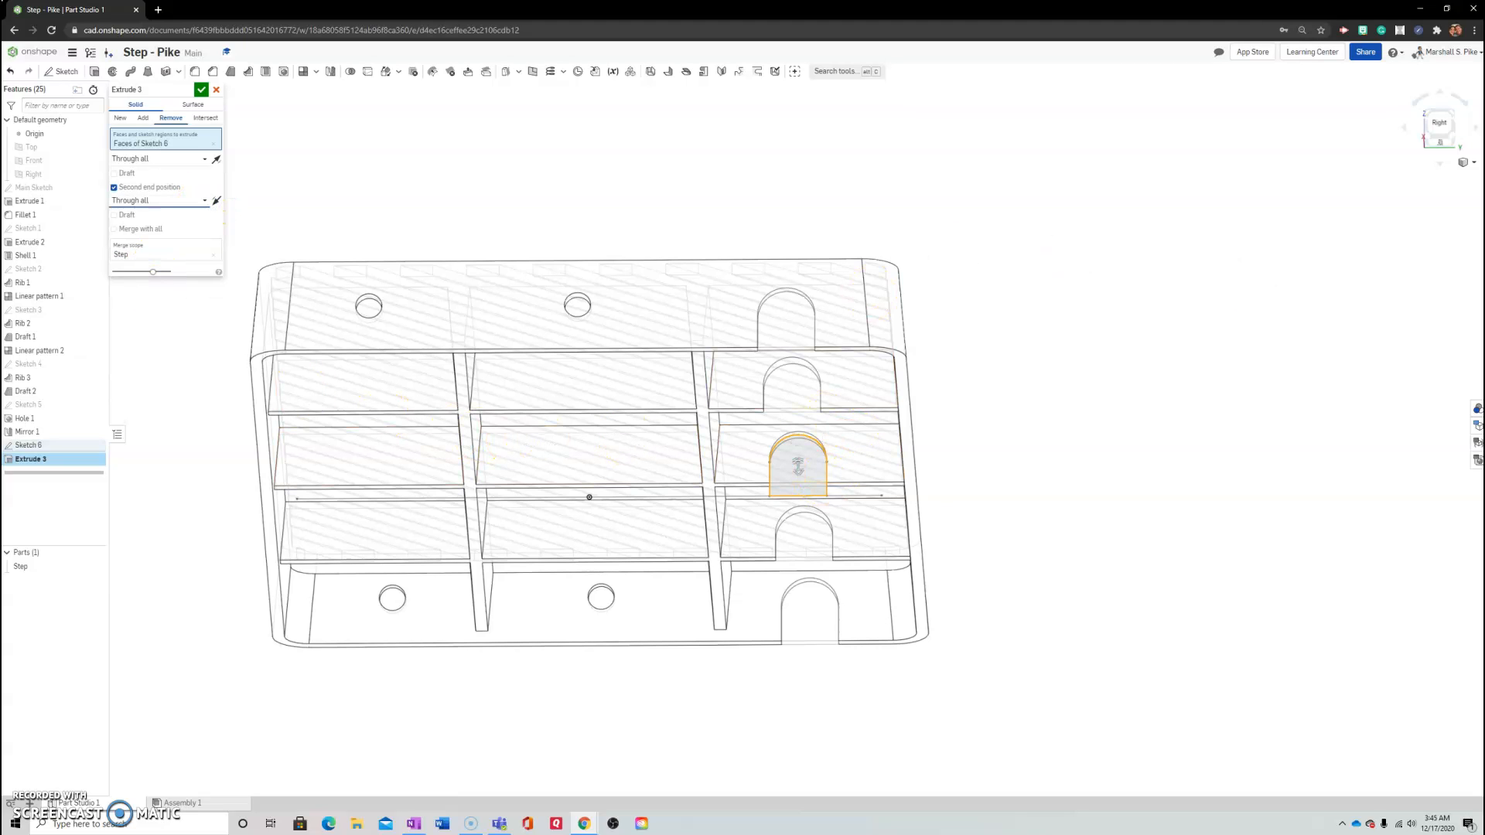
pyautogui.moveTo(1153, 520); pyautogui.dragTo(1141, 525, button='right')
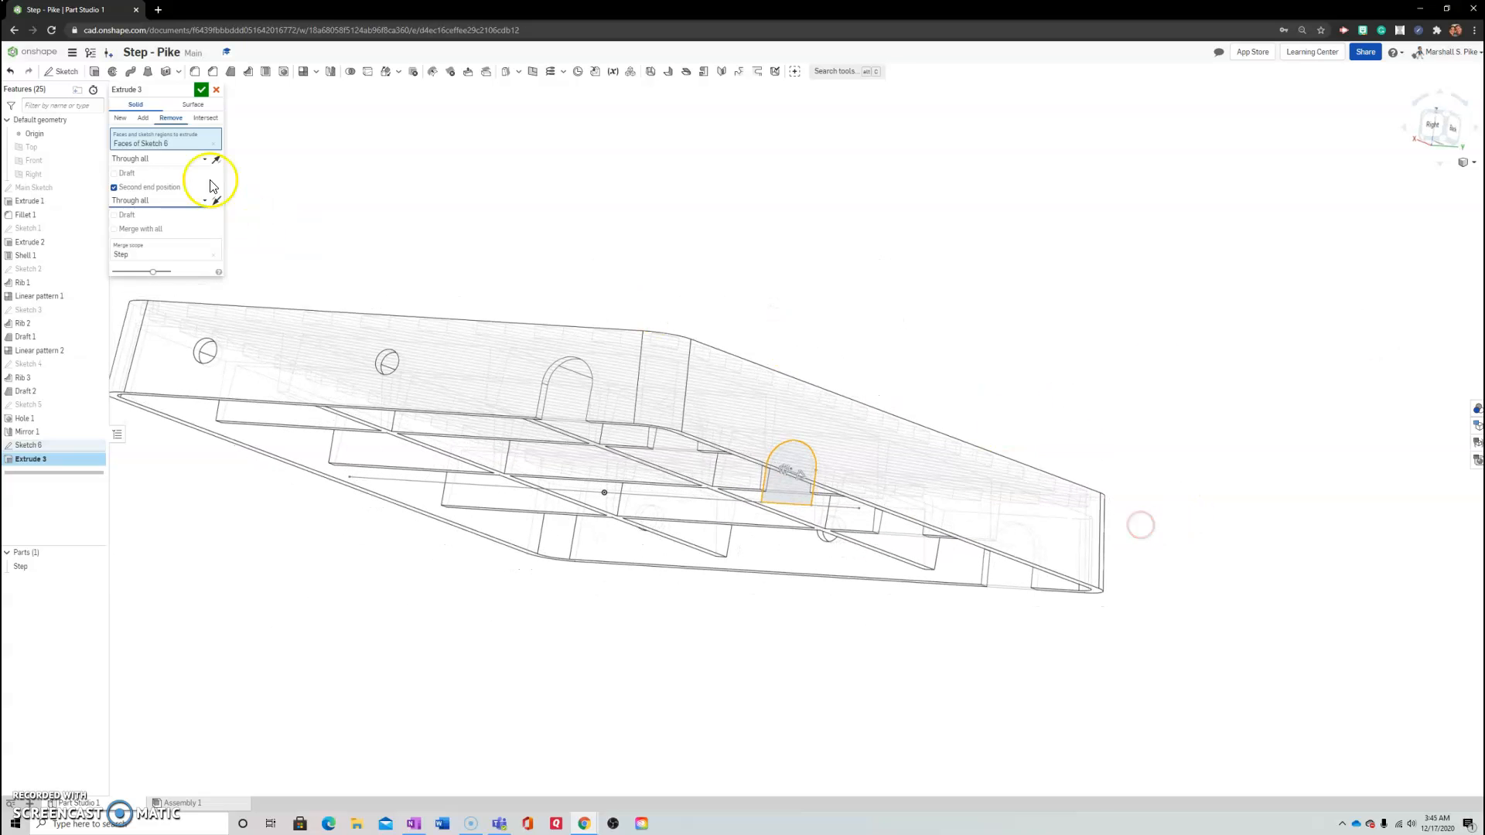
pyautogui.click(201, 90)
# Switch the model display to Shaded and turn the part to show the arch cutout from the side
pyautogui.moveTo(352, 551); pyautogui.dragTo(527, 635, button='right')
pyautogui.scroll(-2, 225, 590)
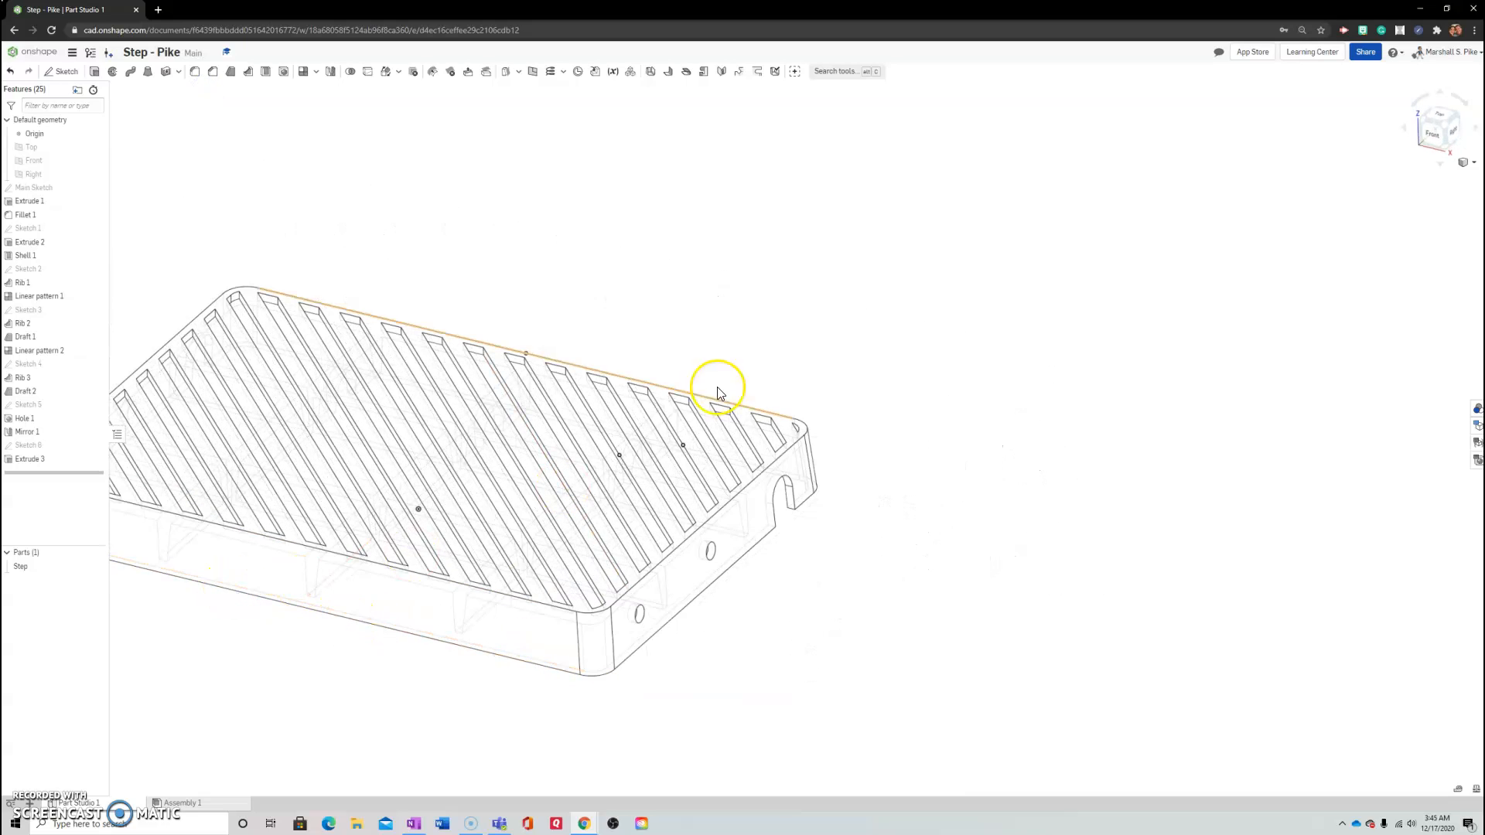
pyautogui.scroll(-2, 927, 279)
pyautogui.moveTo(926, 278); pyautogui.dragTo(1054, 272, button='middle')
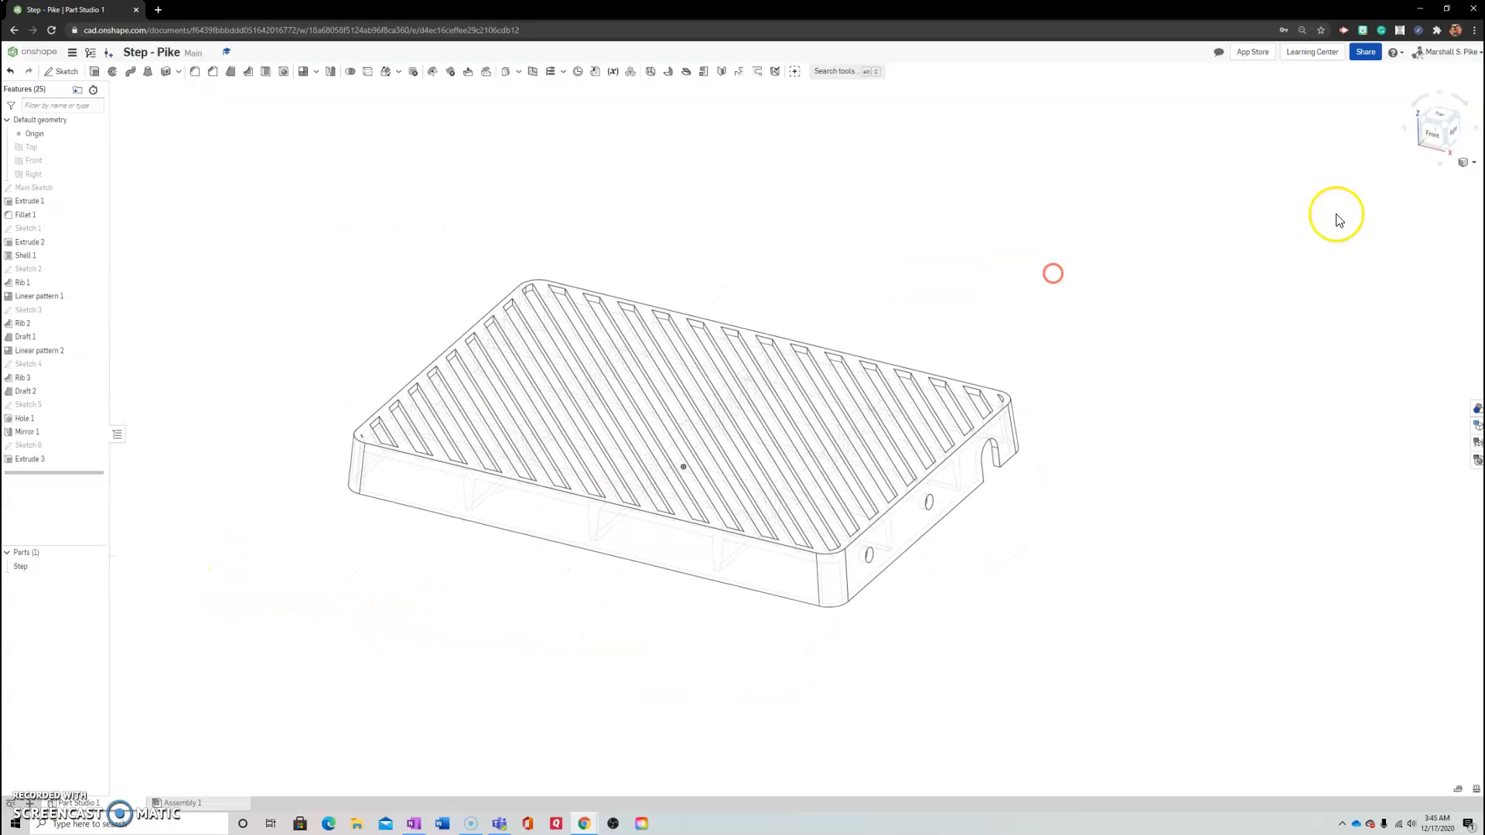
pyautogui.click(1467, 161)
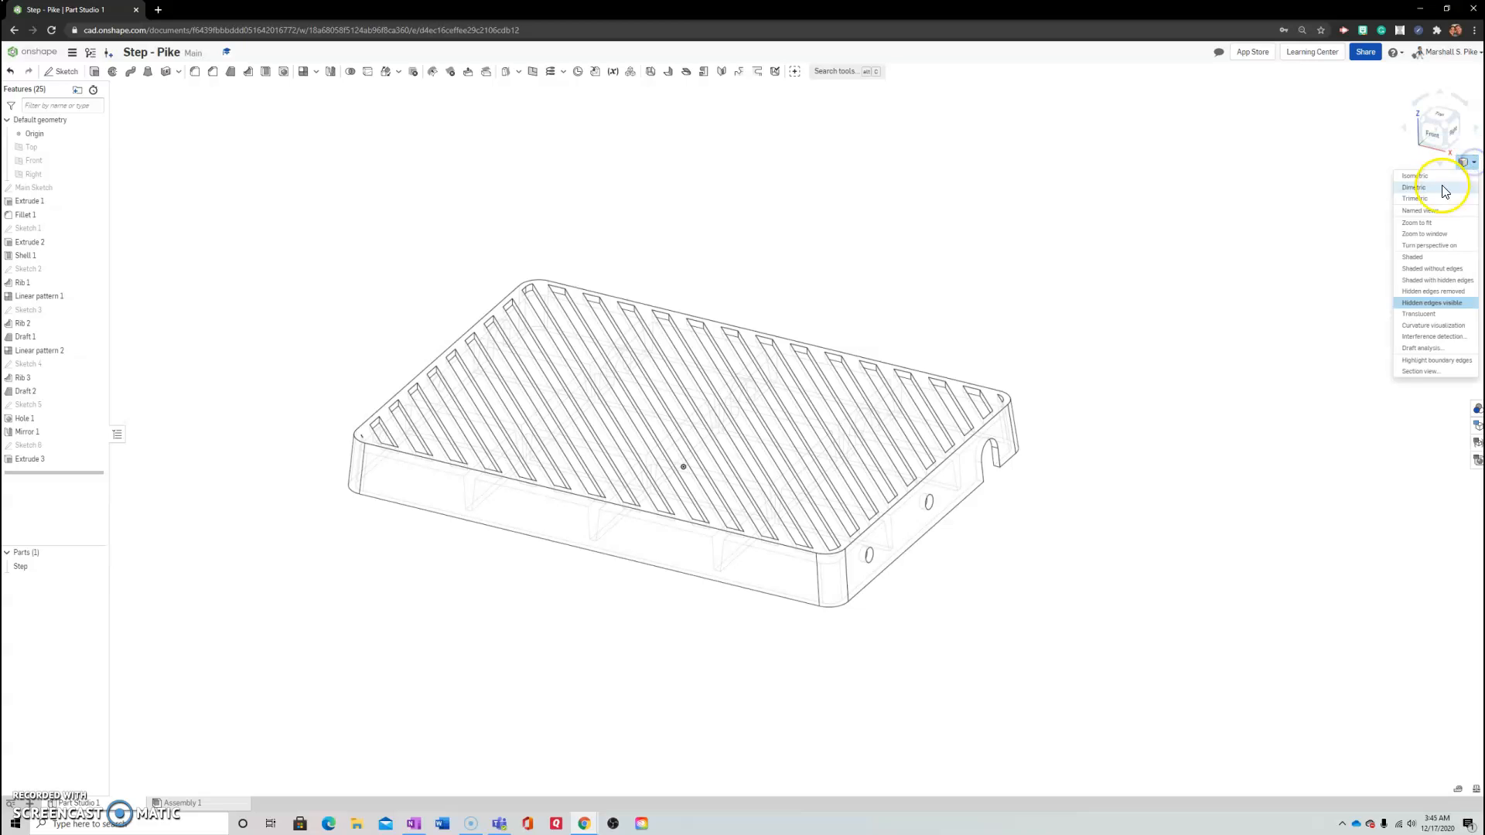
pyautogui.click(1418, 259)
pyautogui.moveTo(722, 531); pyautogui.dragTo(805, 611, button='right')
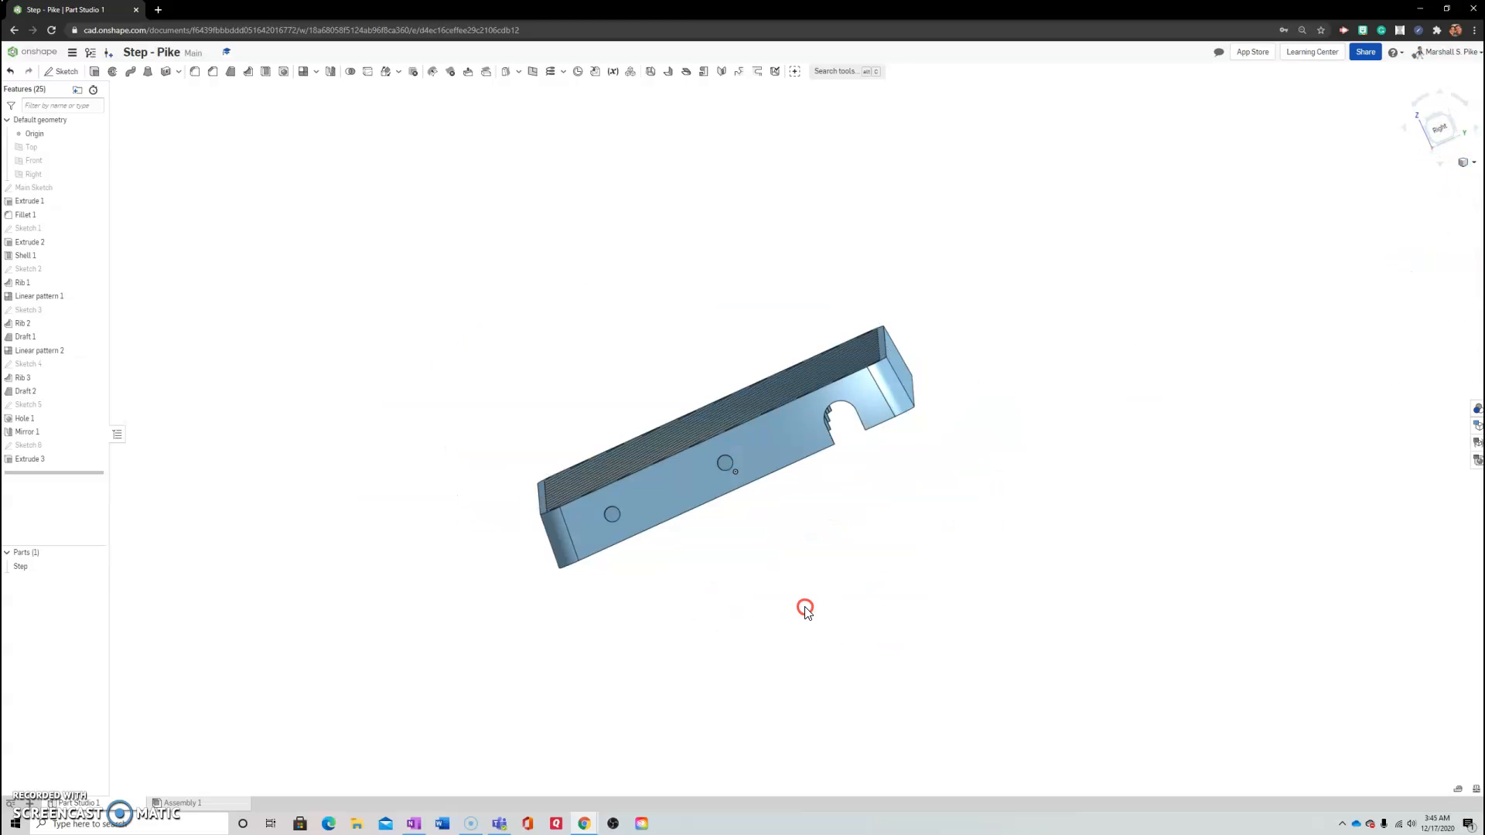
# Assign the Nylon material from the Onshape Material Library to the Step part
pyautogui.click(20, 568)
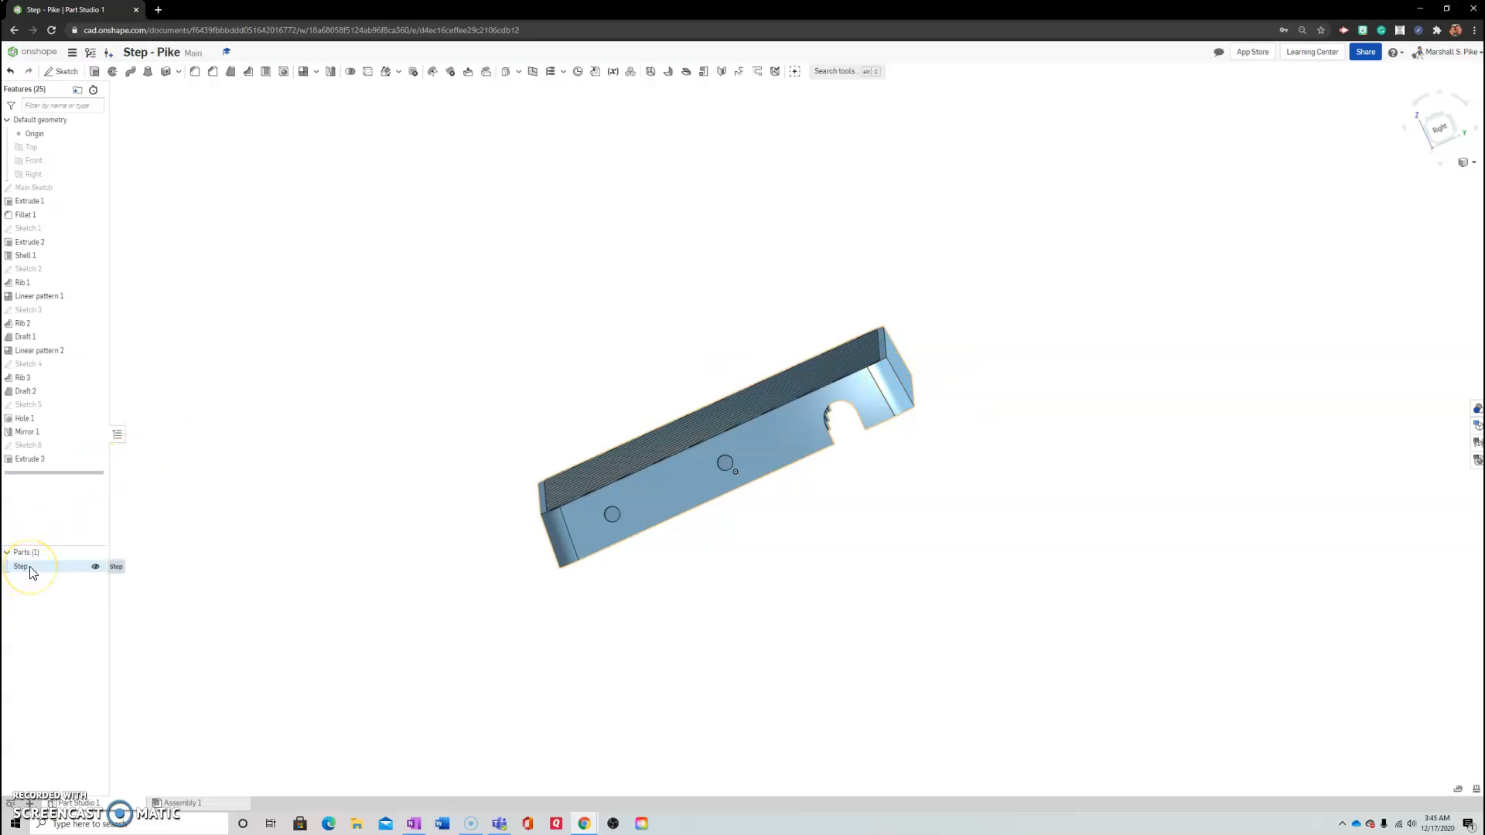
pyautogui.click(13, 573)
pyautogui.rightClick(20, 572)
pyautogui.click(50, 596)
pyautogui.click(229, 601)
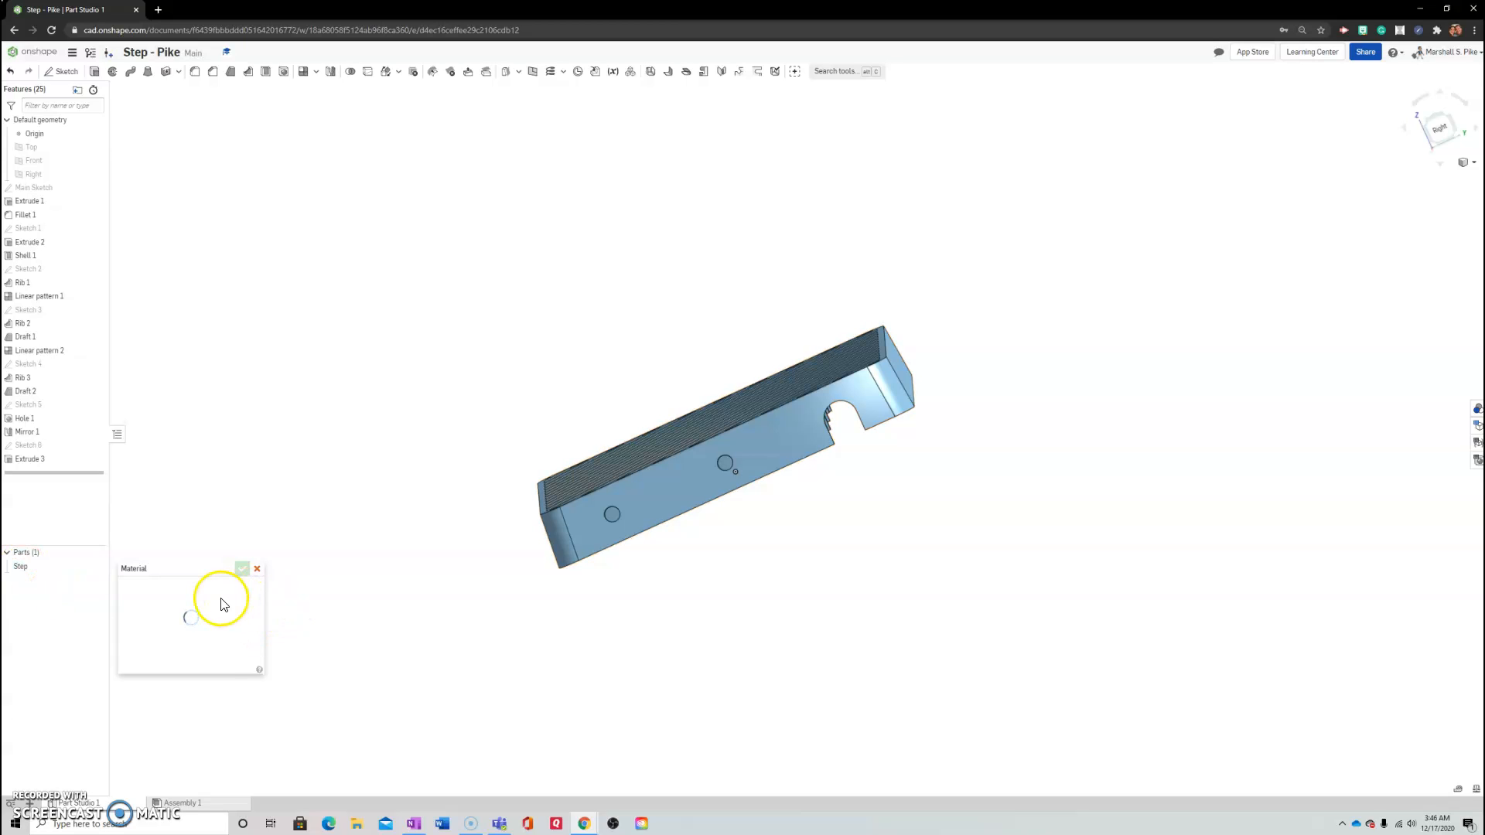
pyautogui.click(151, 625)
pyautogui.write('Nylon')
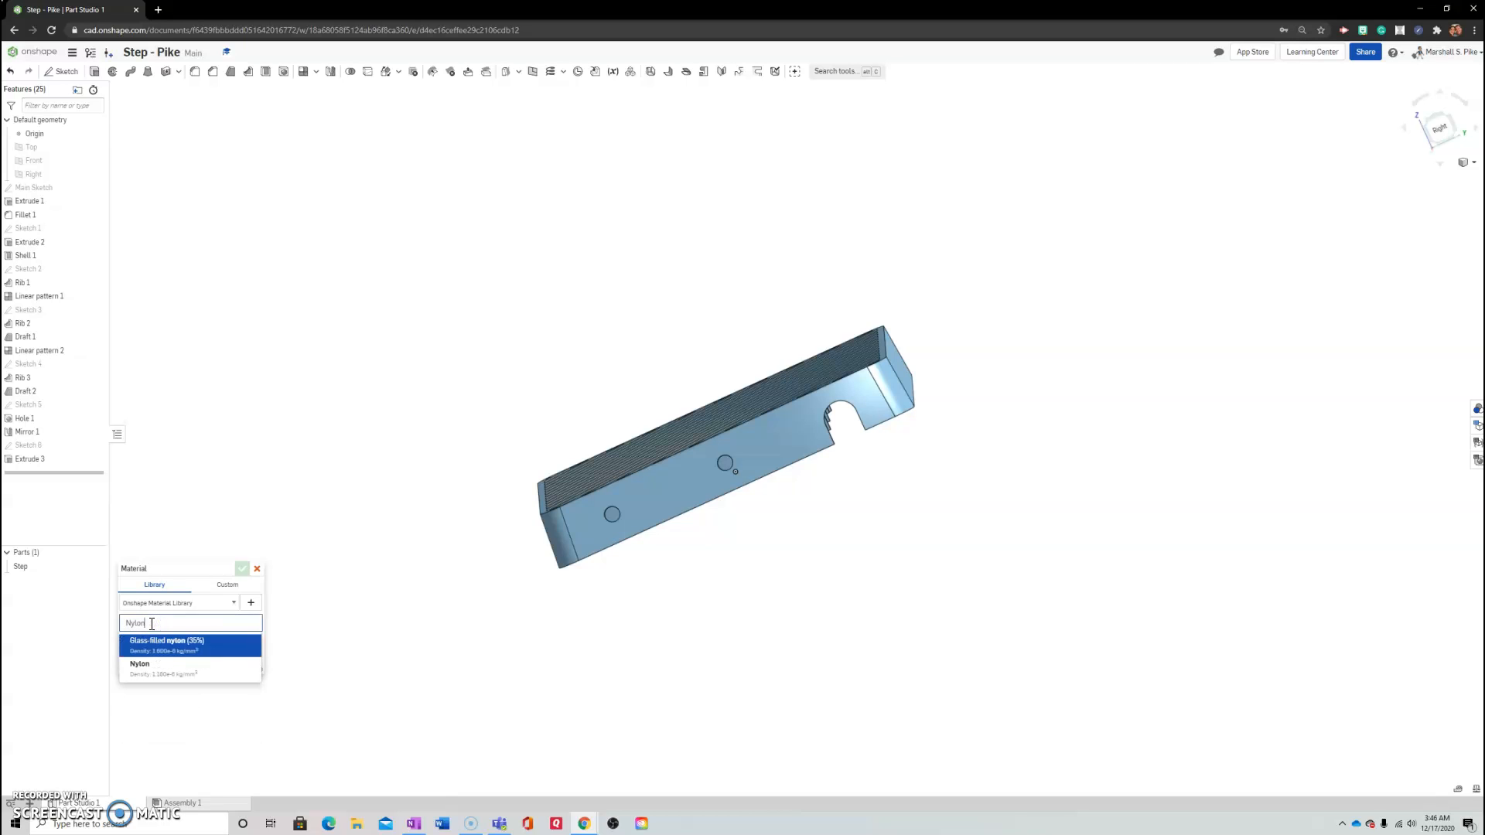
pyautogui.click(164, 662)
pyautogui.click(243, 569)
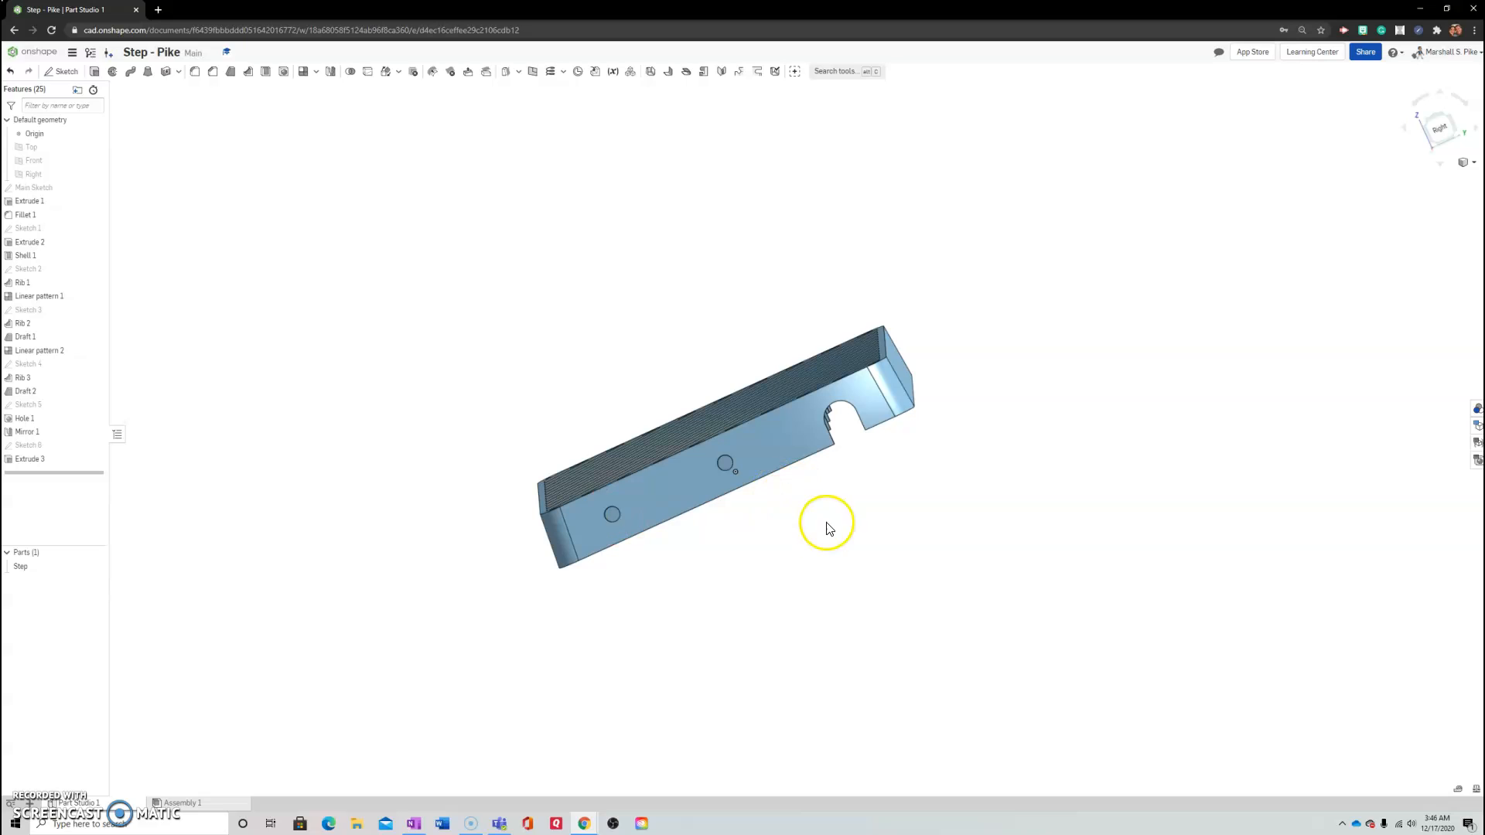
# Open the mass properties of the Step part and check its mass
pyautogui.click(1476, 792)
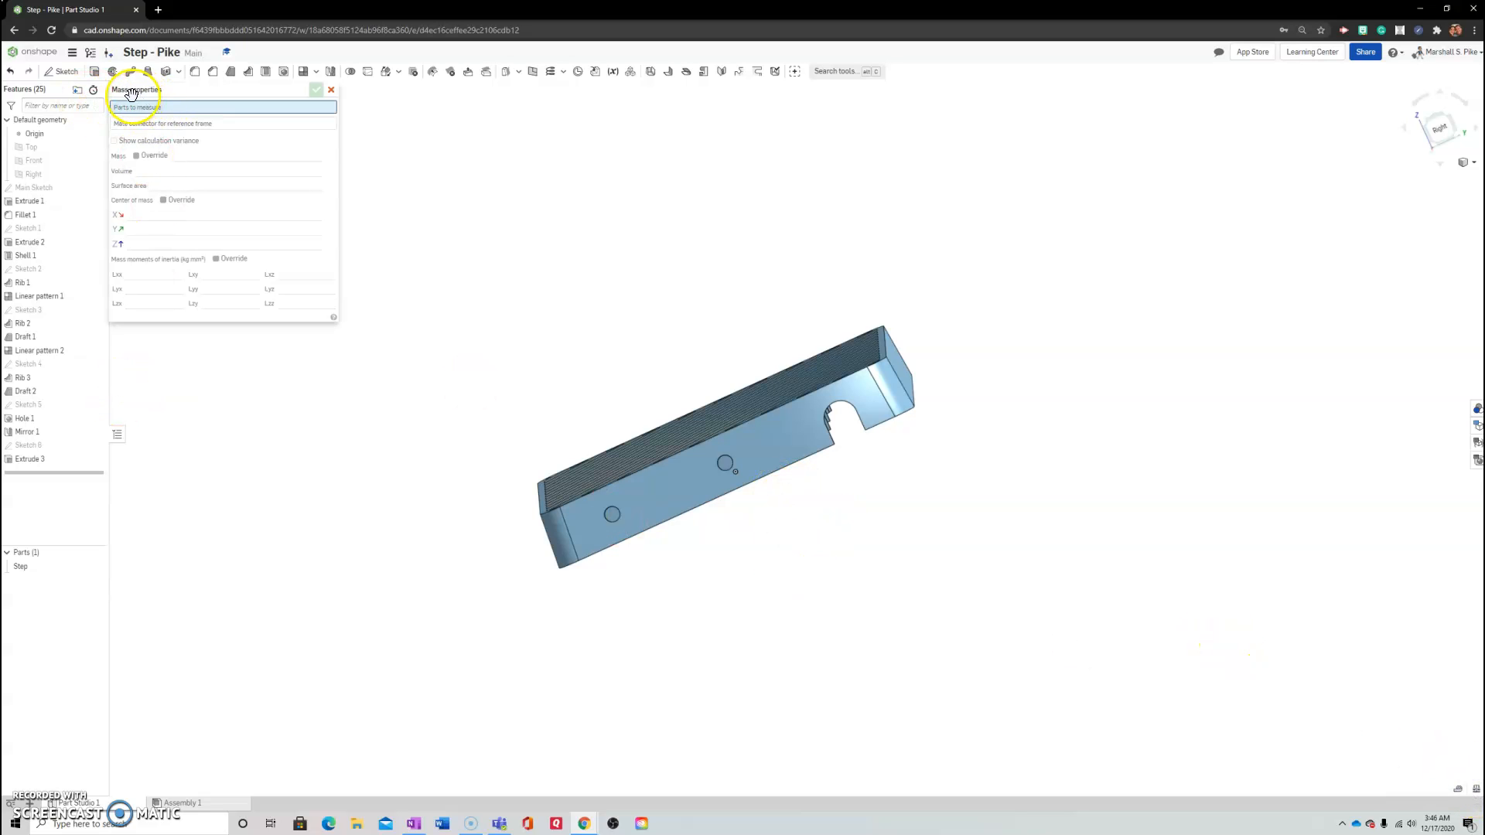
pyautogui.click(23, 568)
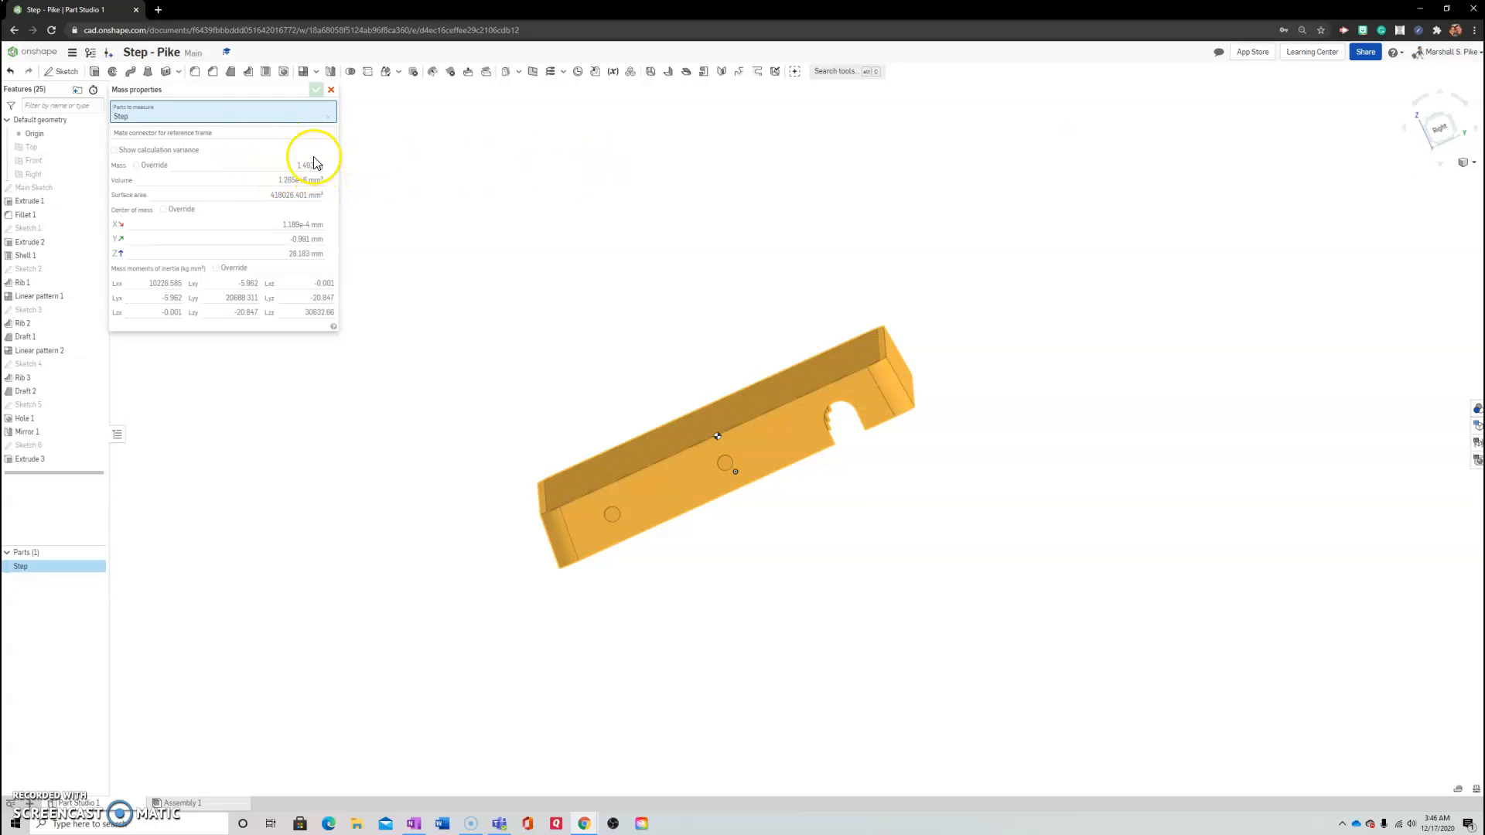
pyautogui.scroll(5, 756, 411)
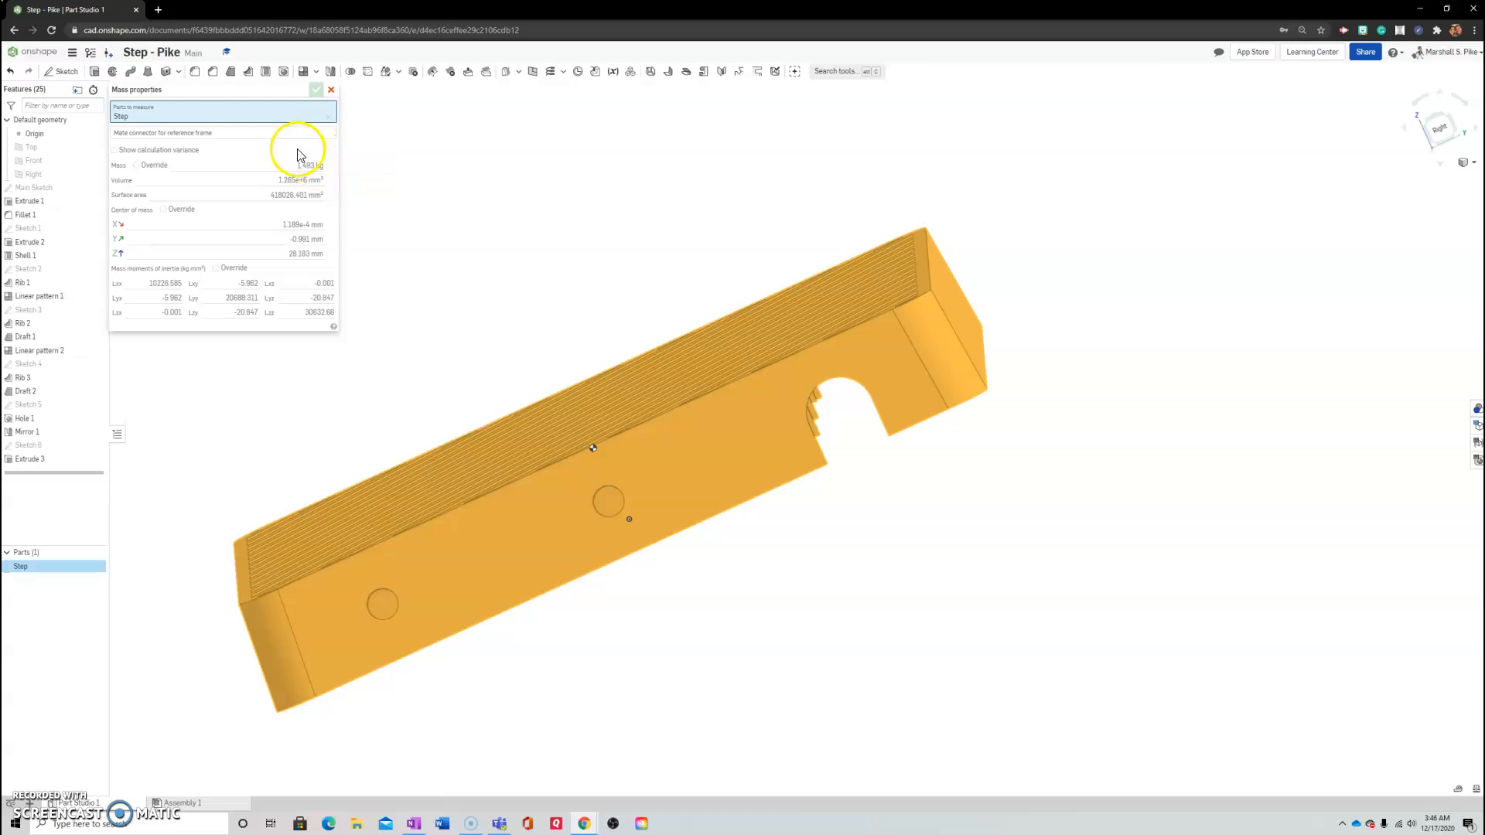
pyautogui.moveTo(311, 172)
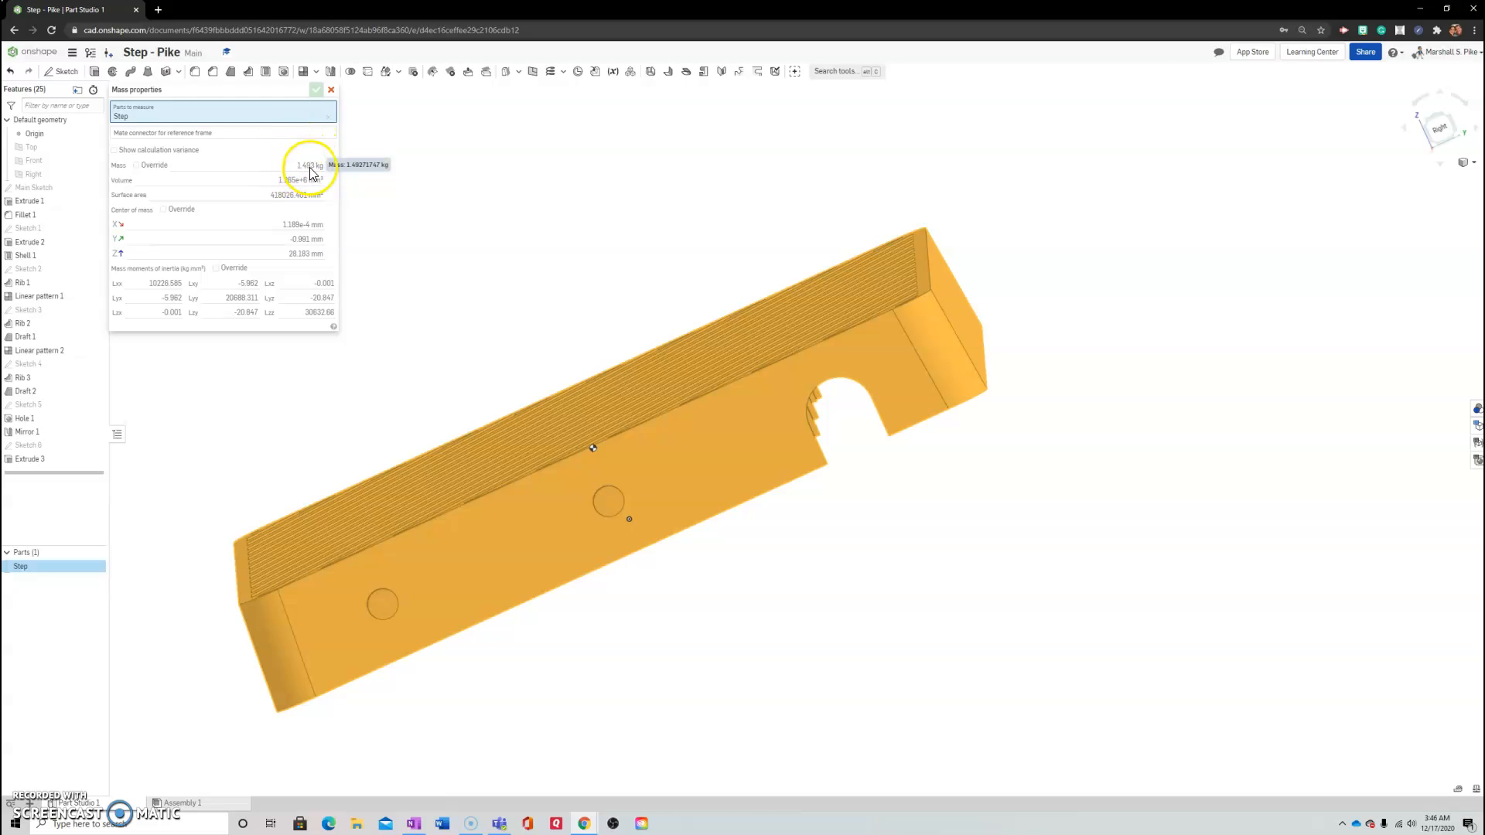